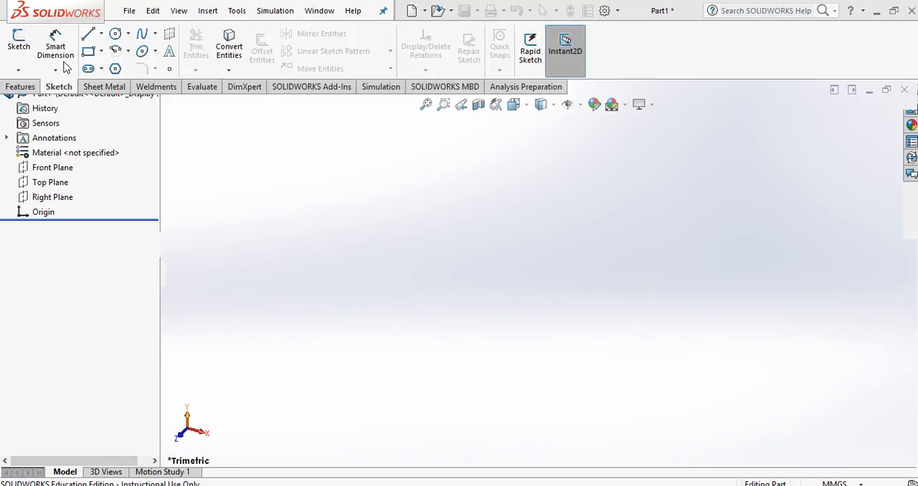
Step: Sketch a corner rectangle on the Top Plane starting at the origin and stretch its free corner to about 151 by 76 mm
click(556, 61)
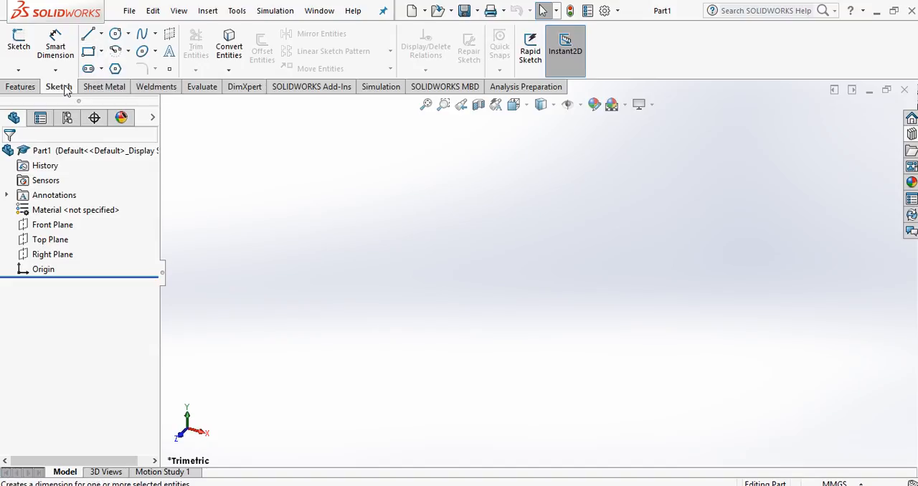
click(90, 56)
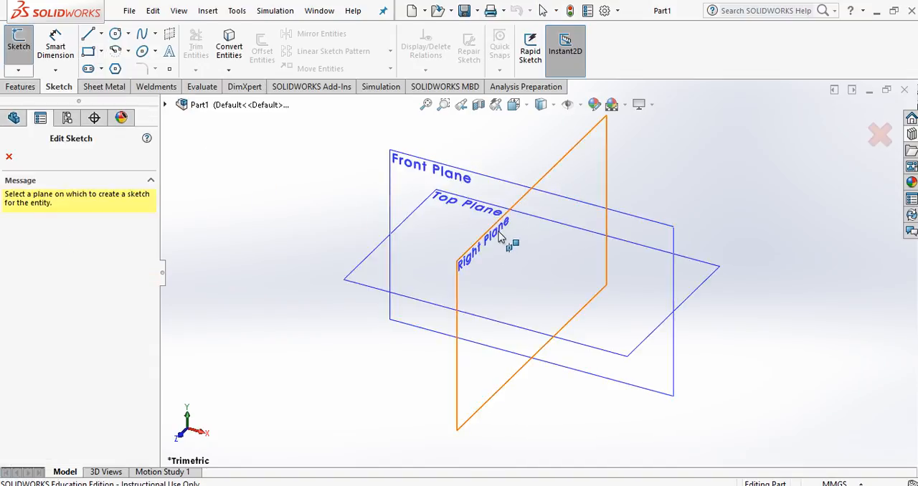
click(364, 280)
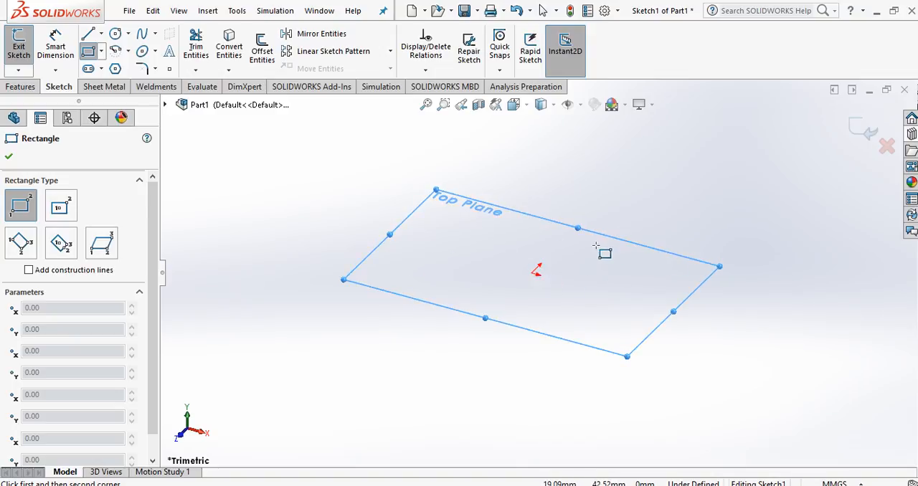
key(space)
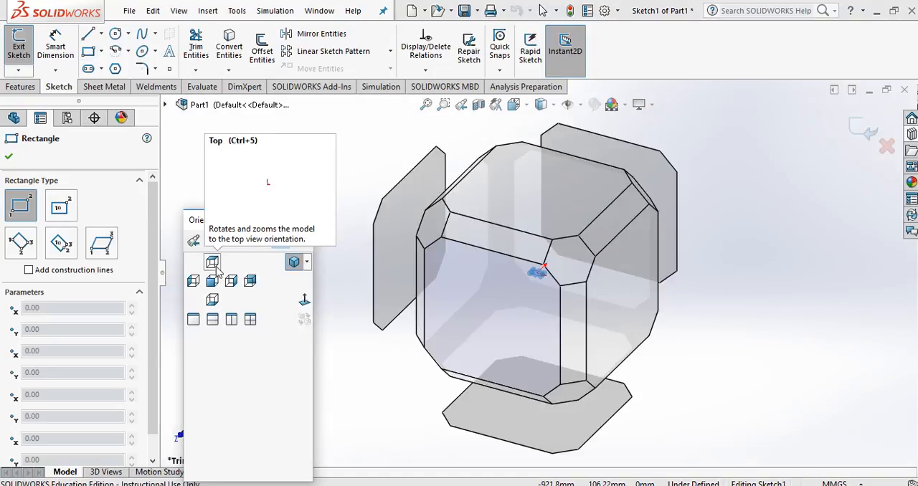
click(212, 263)
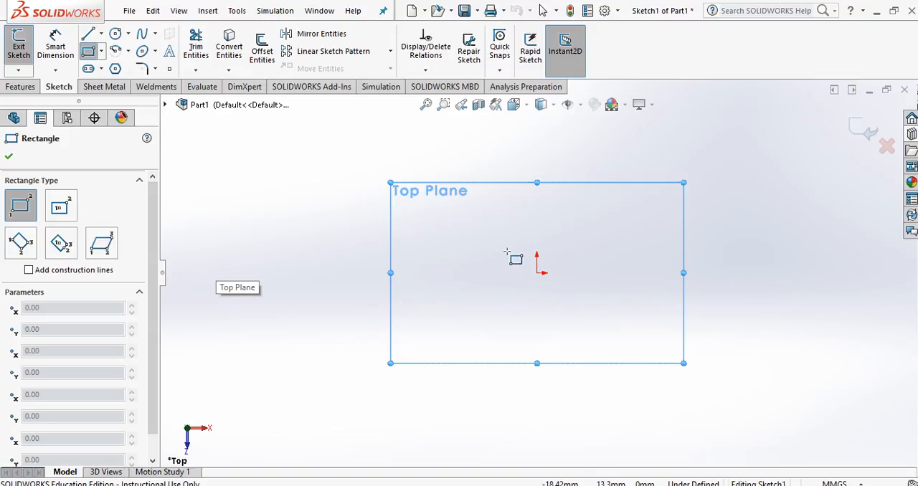
click(537, 273)
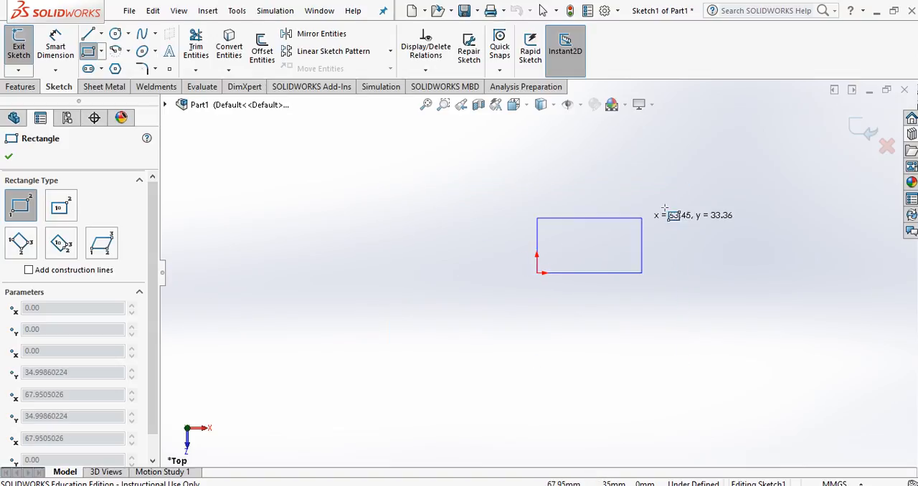
click(773, 158)
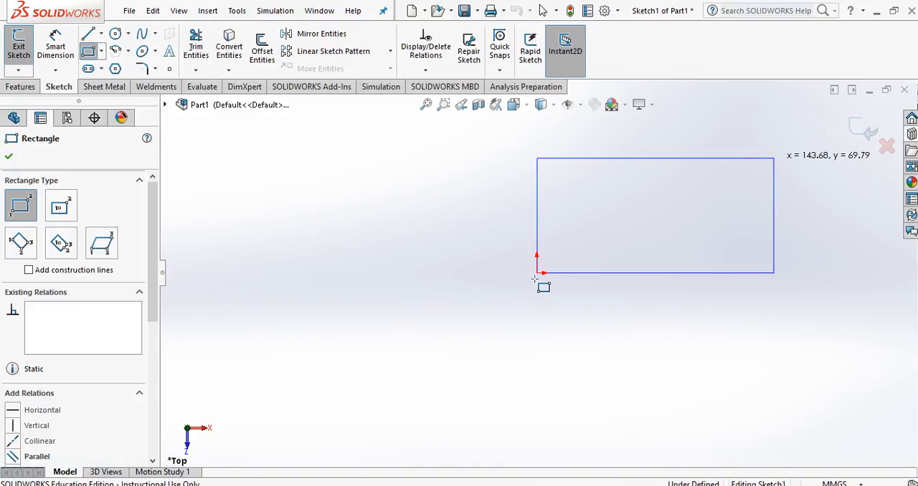
key(Escape)
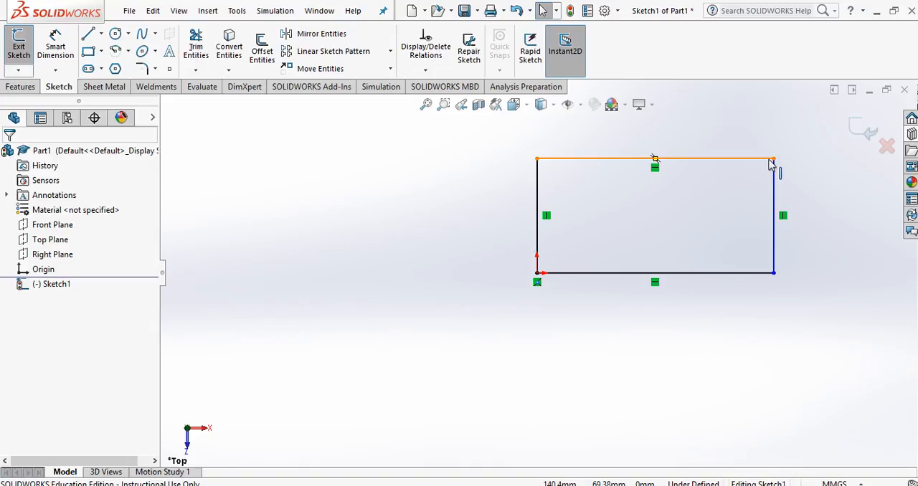
mouse_move(774, 158)
mouse_down()
mouse_move(761, 184)
mouse_move(727, 196)
mouse_move(727, 160)
mouse_move(775, 162)
mouse_move(751, 148)
mouse_move(746, 168)
mouse_move(767, 161)
mouse_up()
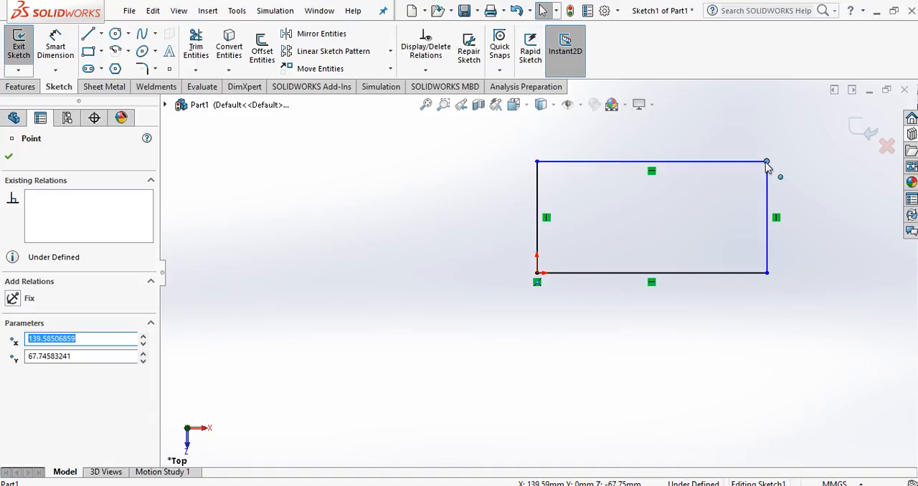
drag(766, 162, 787, 148)
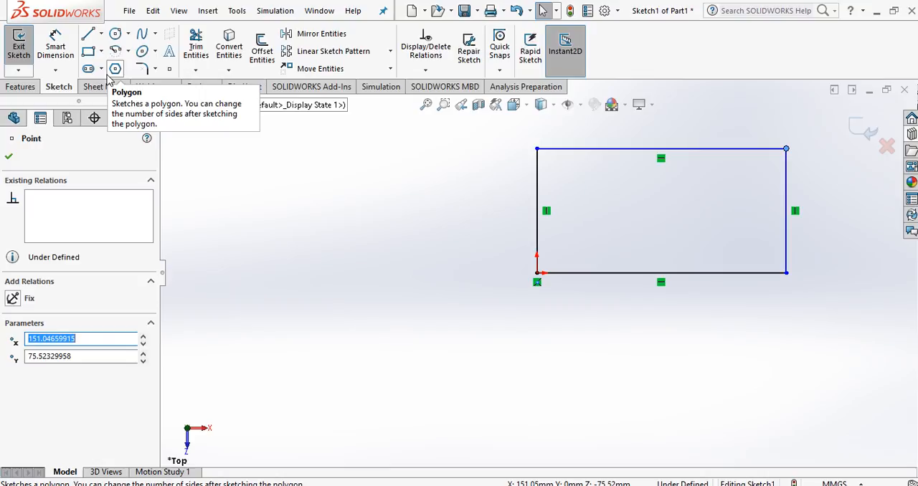
Step: Dimension the rectangle's upper horizontal edge as 31.8 mm, consulting the brick drawing in PowerPoint for the length
click(56, 49)
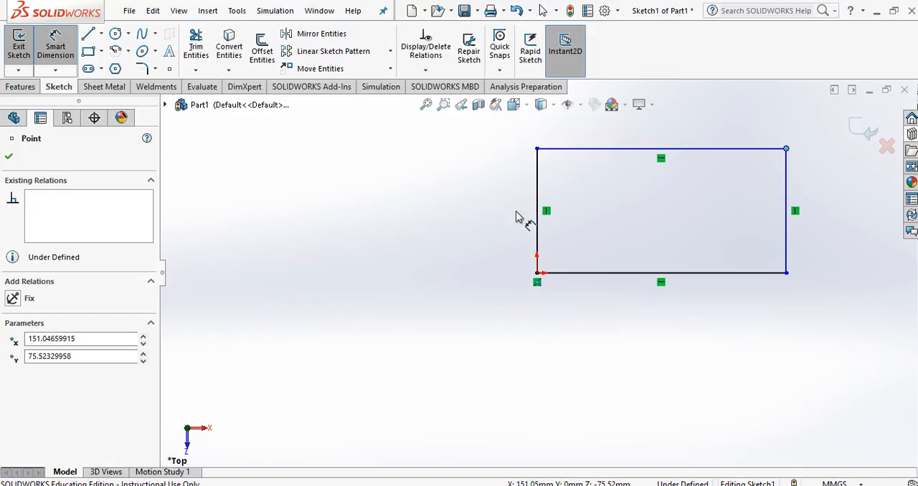
click(590, 150)
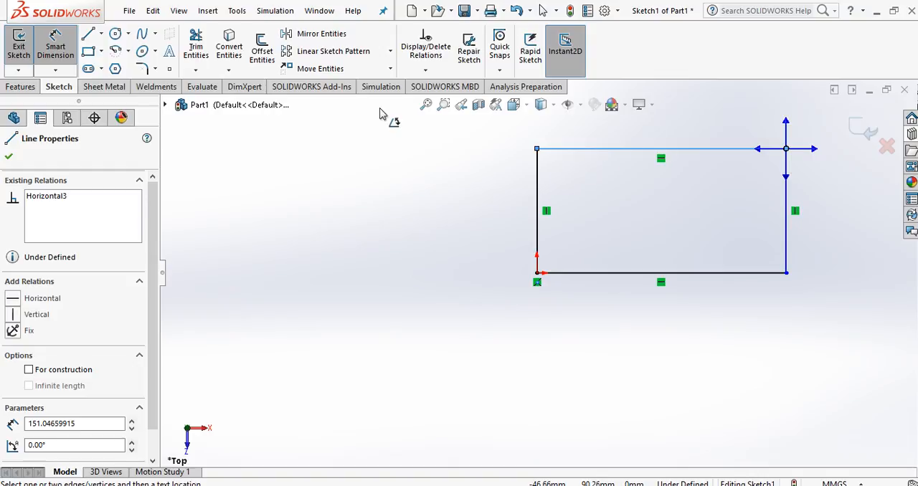
click(56, 47)
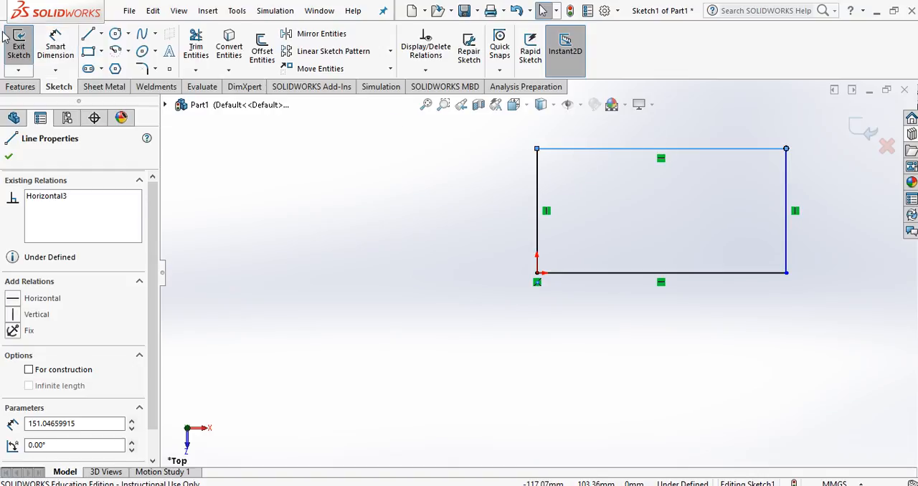
click(64, 47)
click(564, 149)
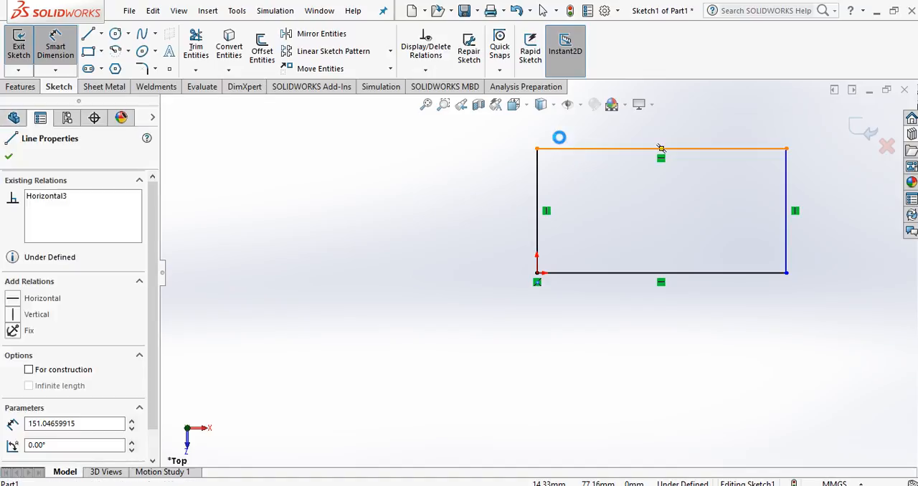
click(622, 126)
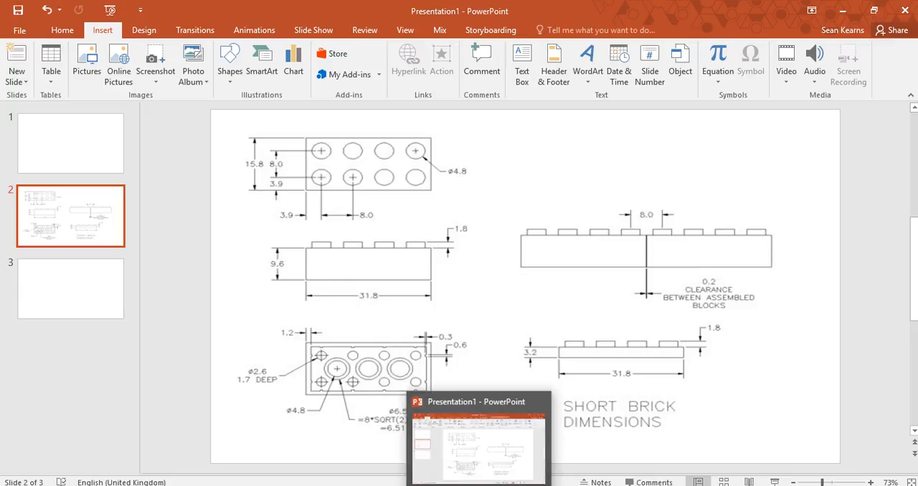
mouse_move(488, 485)
click(492, 431)
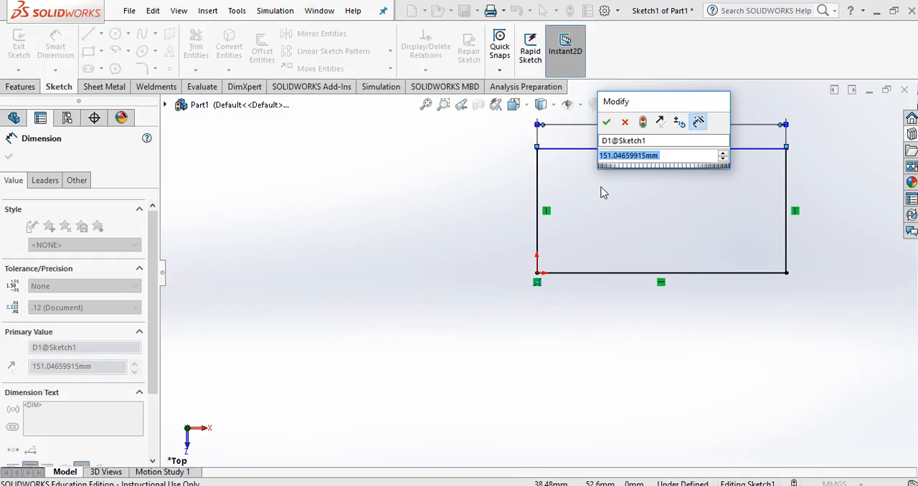
text(31.)
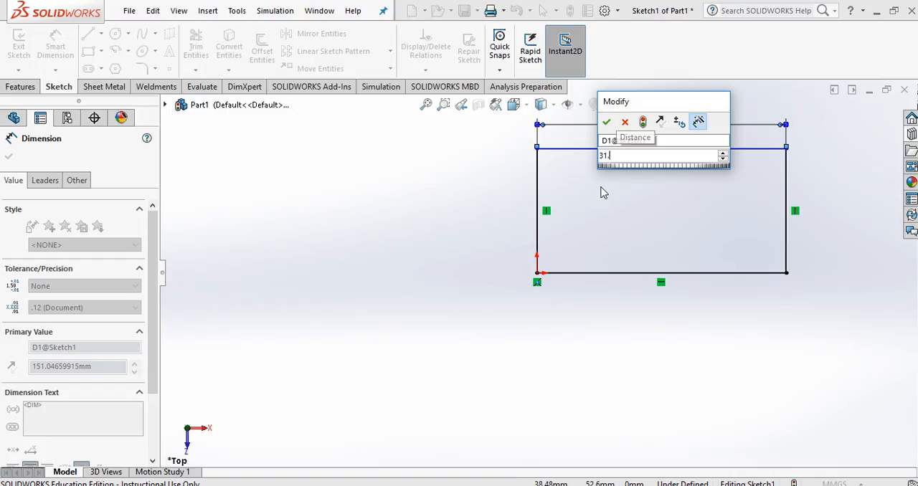
text(8)
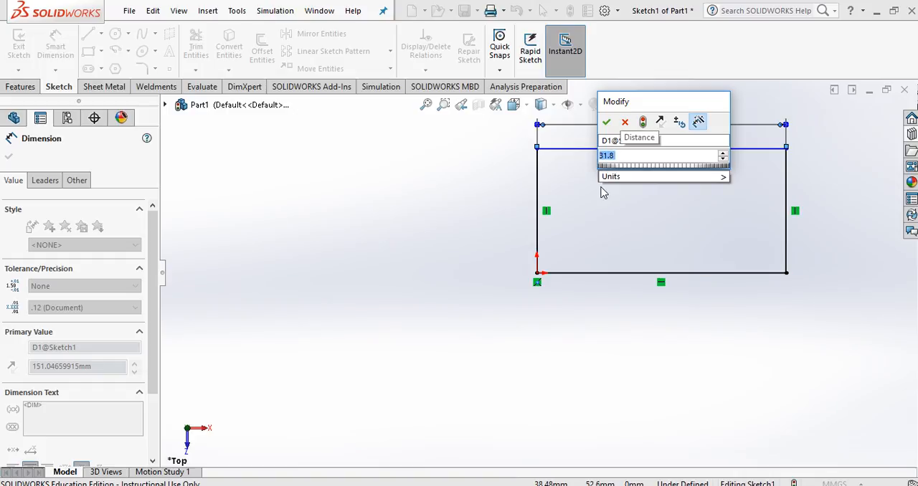
key(Return)
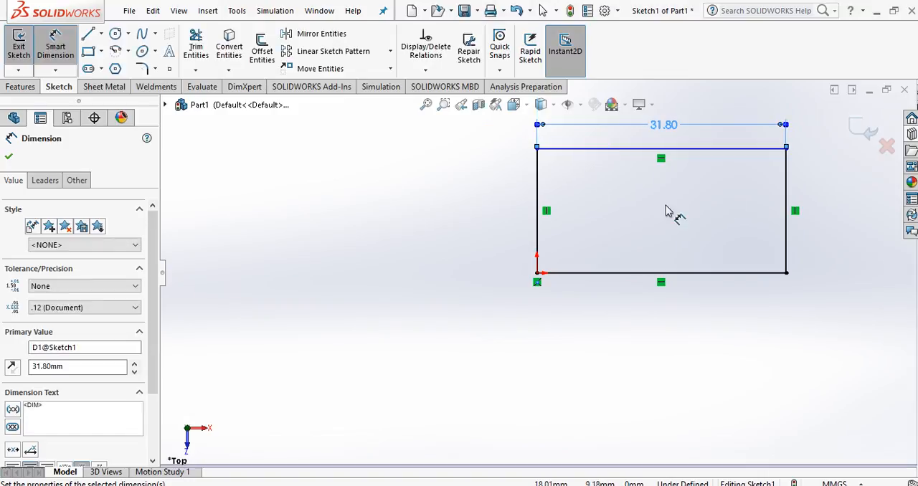
Step: Add a vertical dimension of 1.8 mm to the rectangle's left edge
click(537, 193)
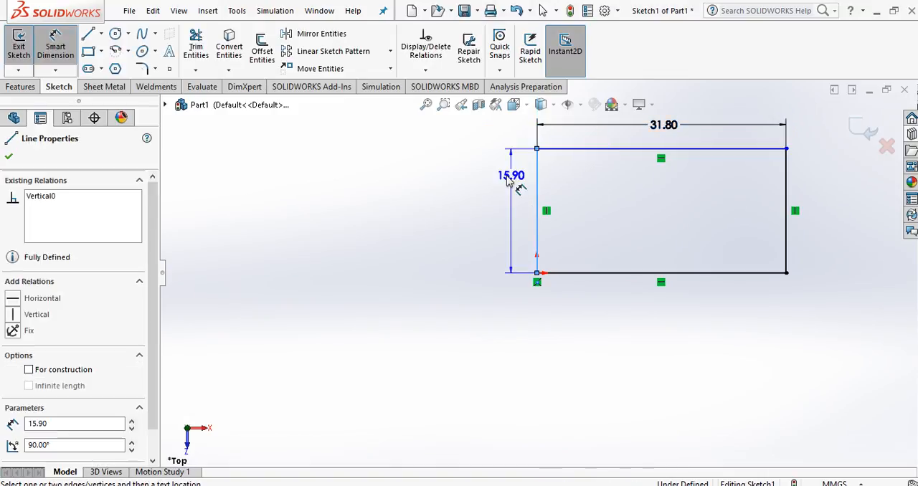
click(474, 192)
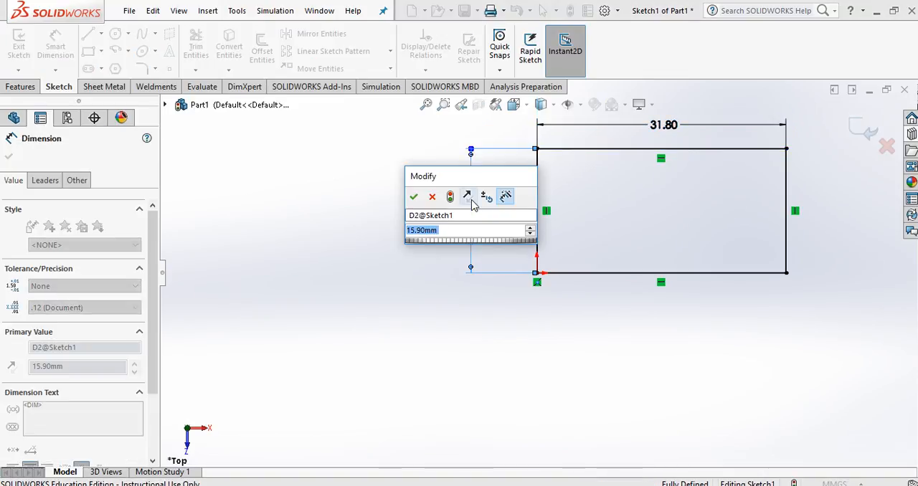
text(1.8)
key(Return)
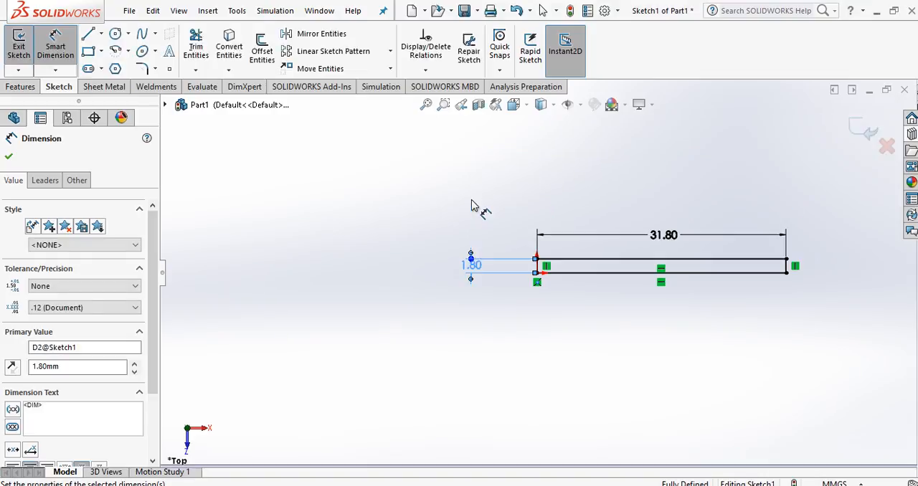
Step: Set the left edge's vertical dimension to 15.8 mm and finish dimensioning
double_click(473, 267)
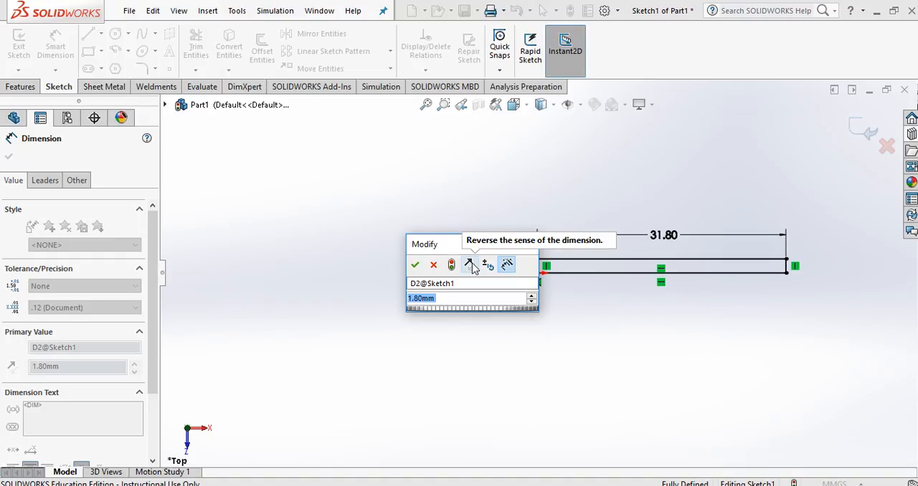
text(1)
text(8)
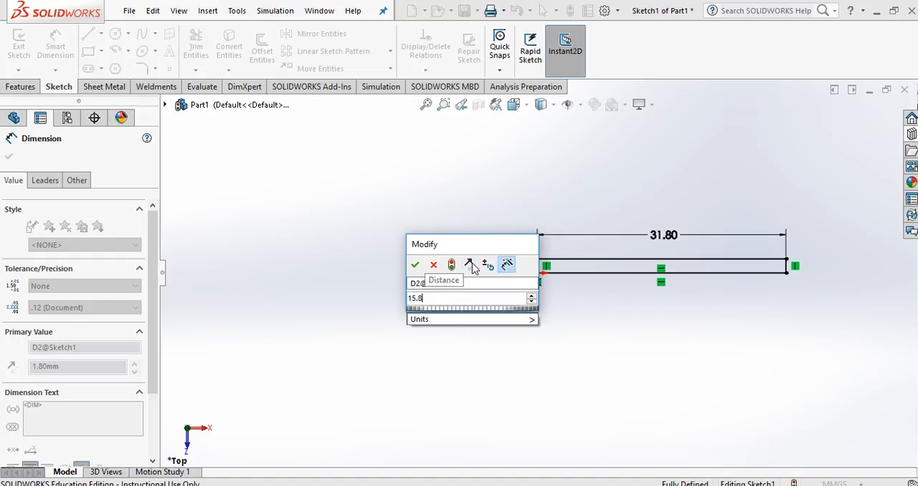
key(Return)
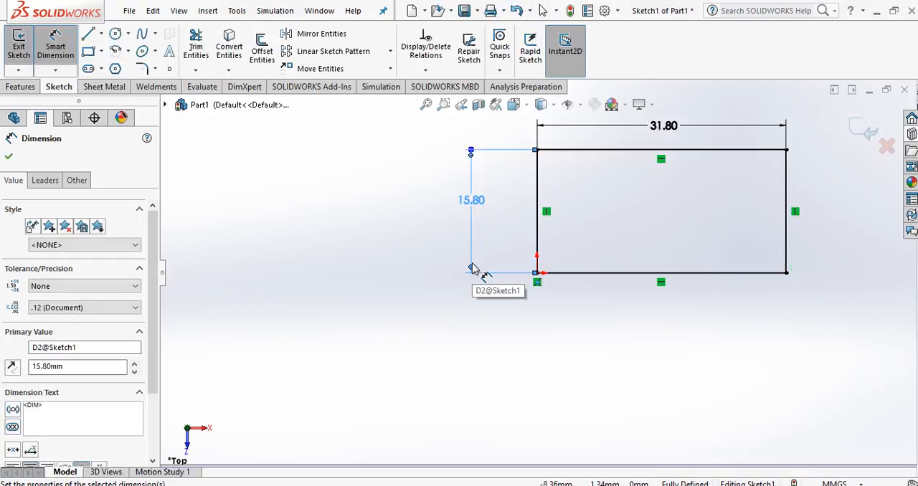
key(Escape)
key(Escape)
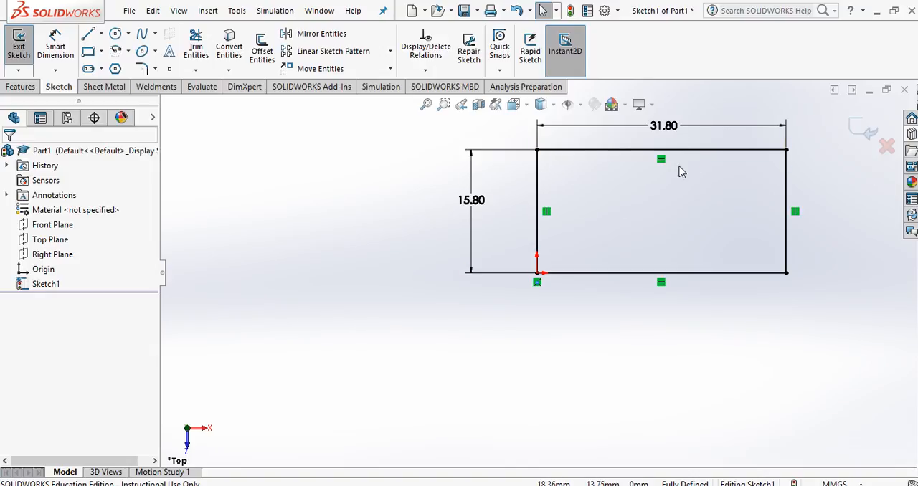
Step: Extrude the rectangle as a blind boss 9.6 mm deep, checking the brick height against the drawing in PowerPoint
click(22, 87)
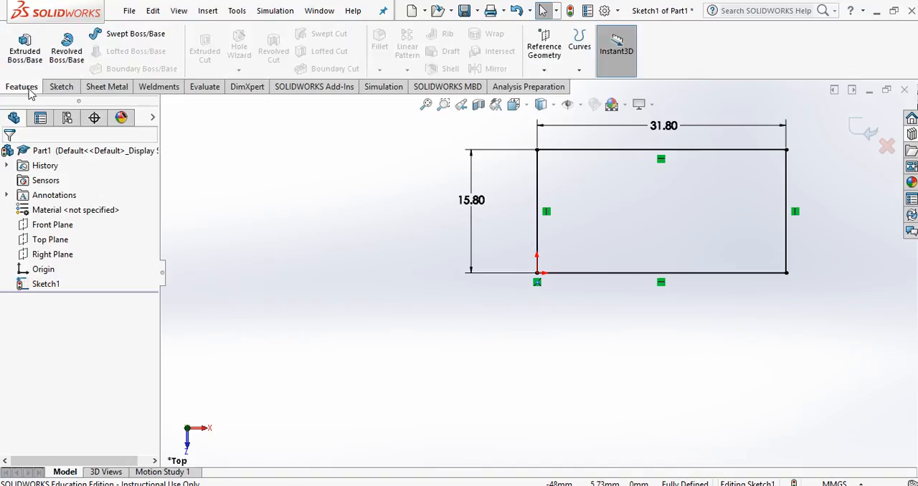
click(18, 47)
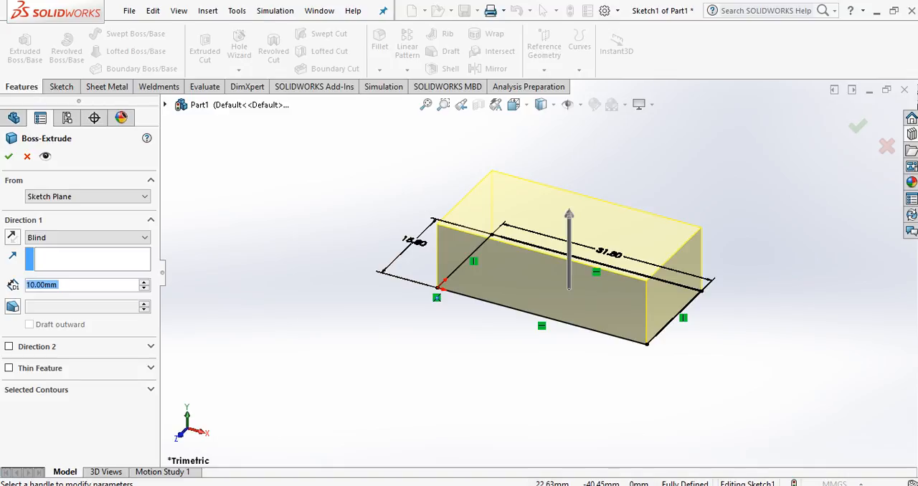
click(473, 485)
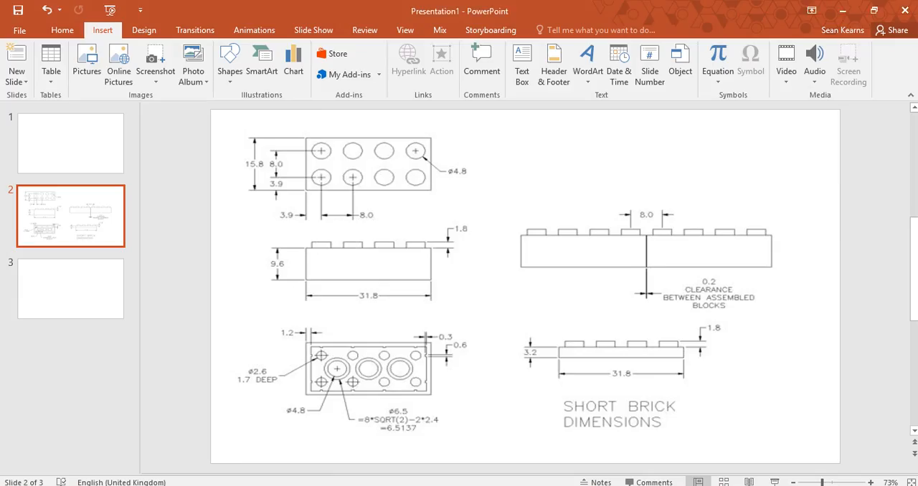
click(459, 485)
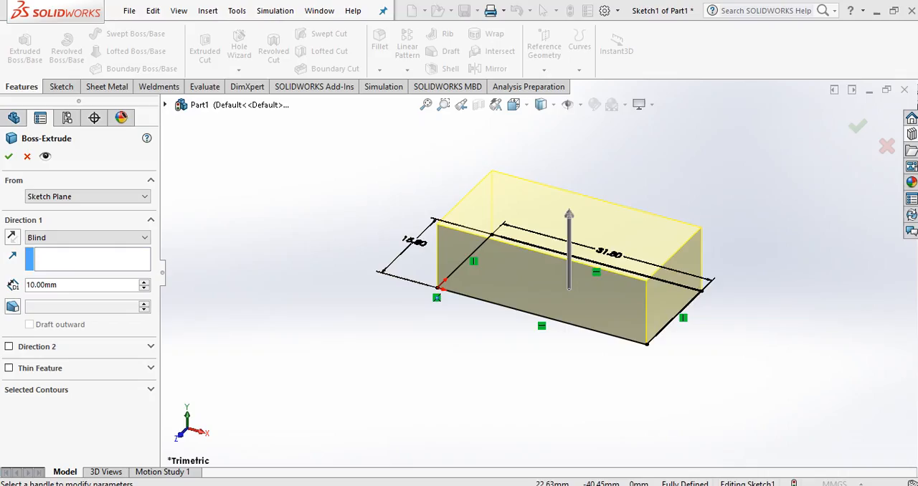
double_click(87, 286)
text(9.)
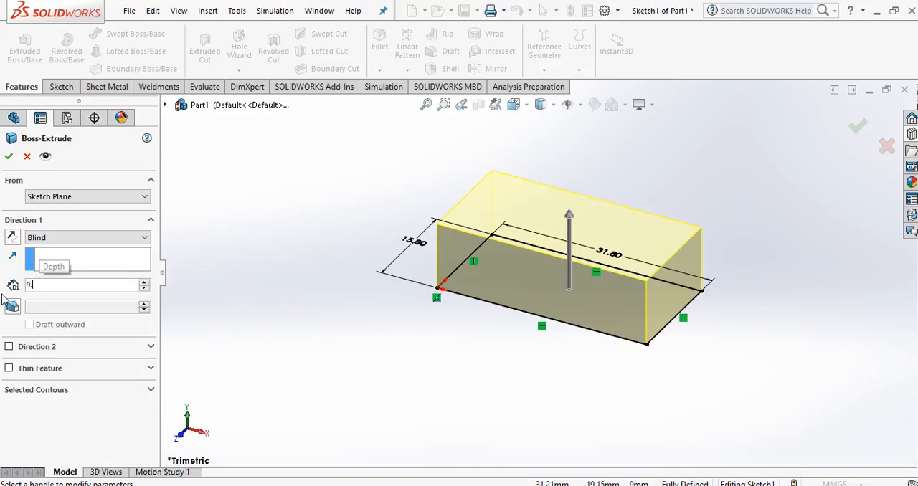
text(6)
key(Return)
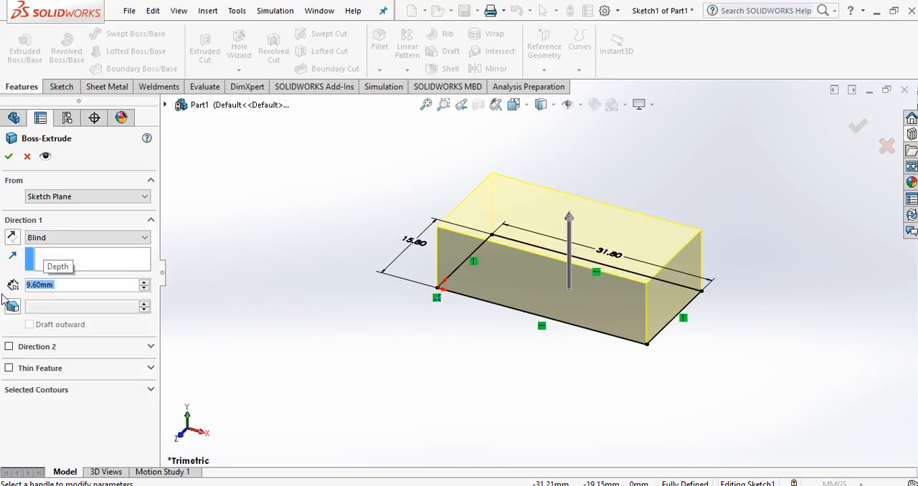
click(6, 158)
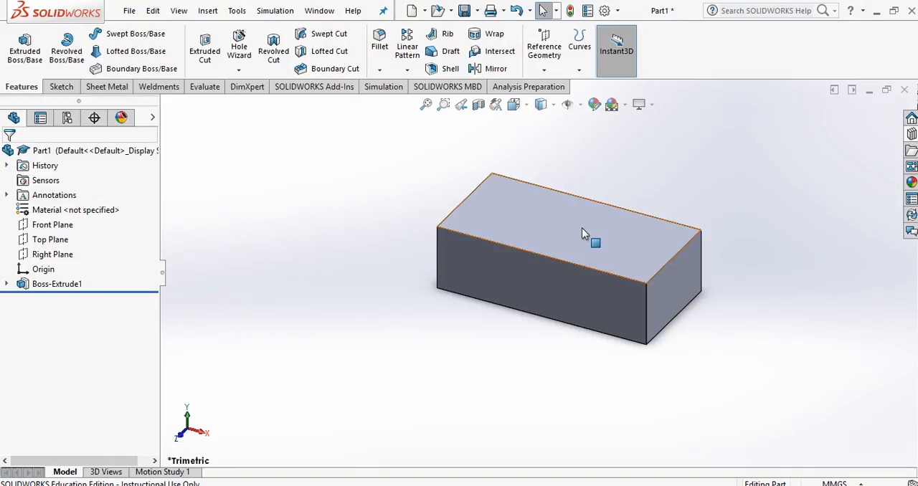
Step: Select MMGS (millimeter, gram, second) as the document's unit system
click(837, 483)
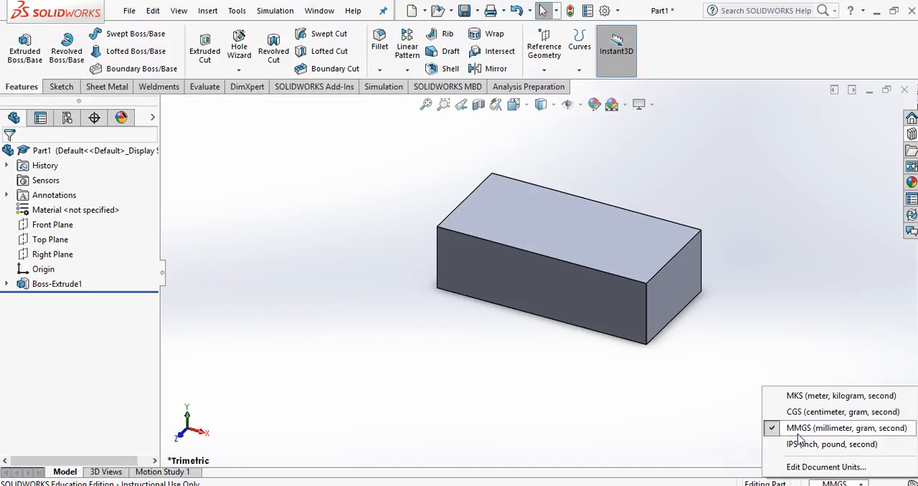
click(768, 433)
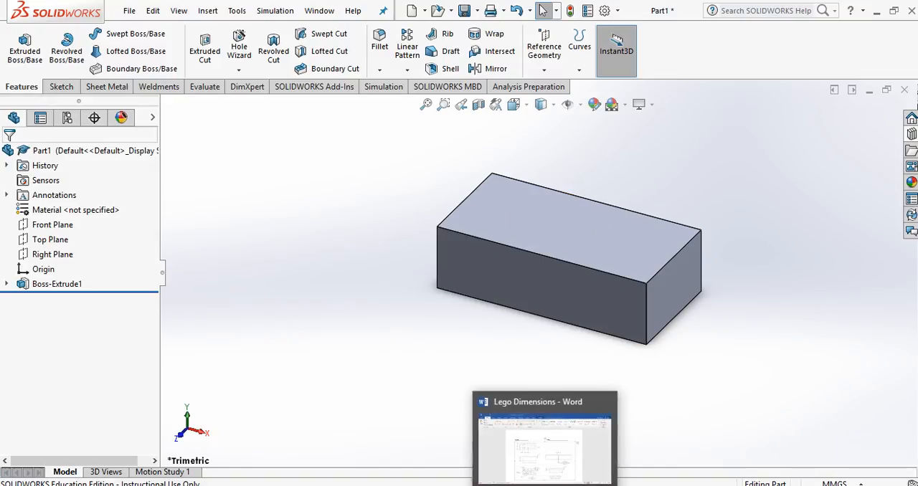
Step: Check the stud layout in the Word drawing and sketch a circle about 4.6 mm in diameter near the back-left corner of the block's top face
click(534, 485)
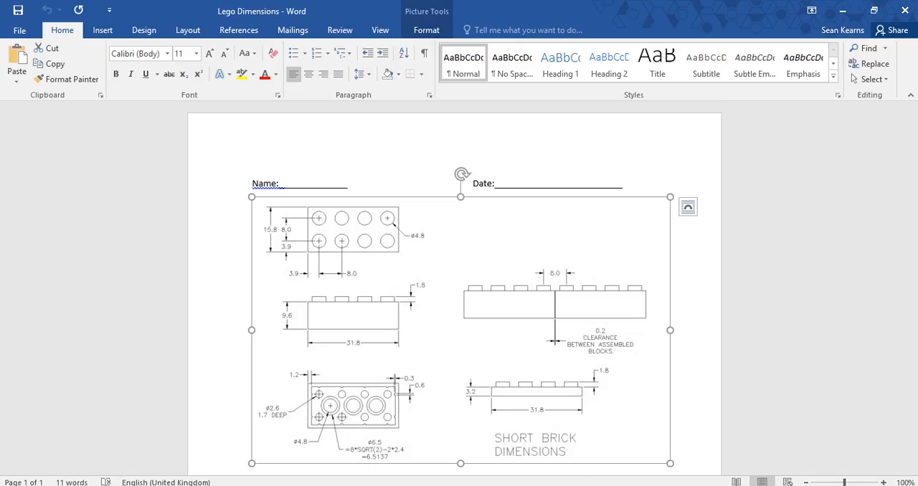
click(507, 485)
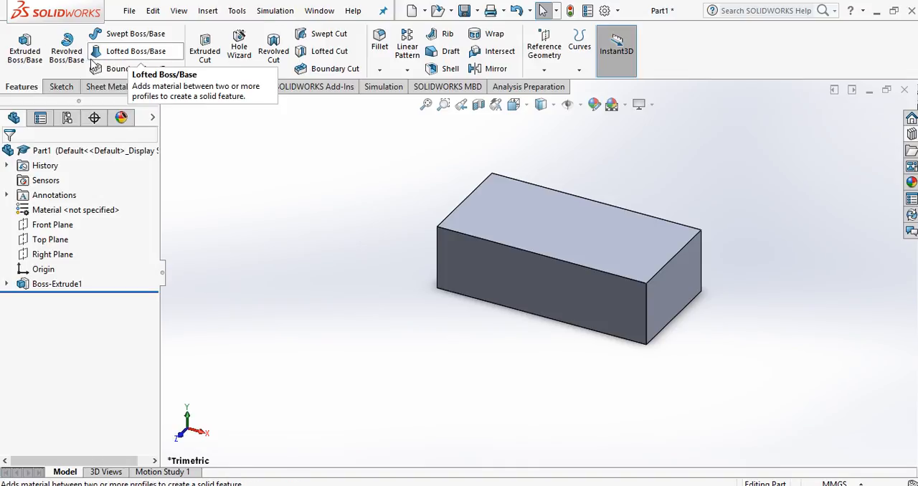
click(61, 86)
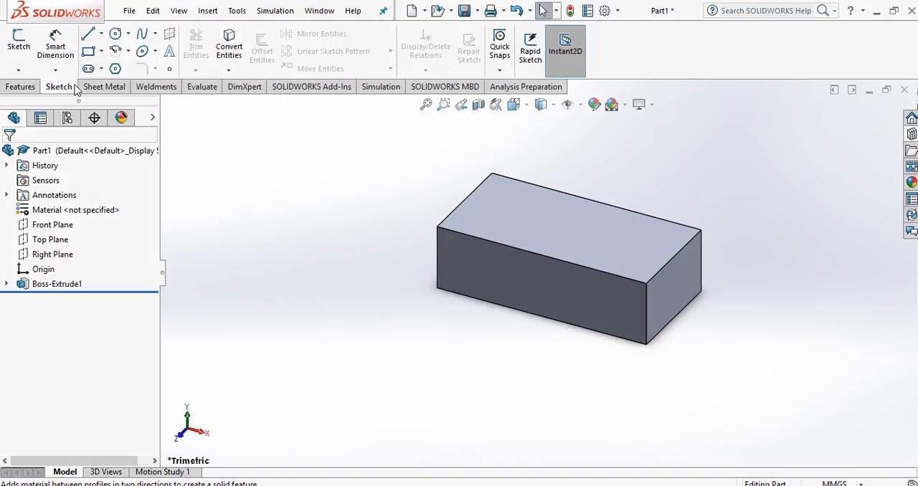
click(117, 36)
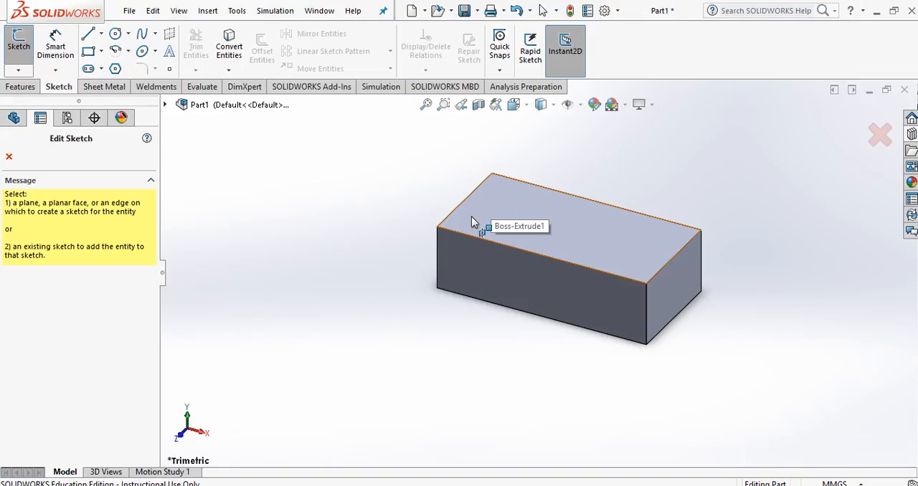
click(515, 204)
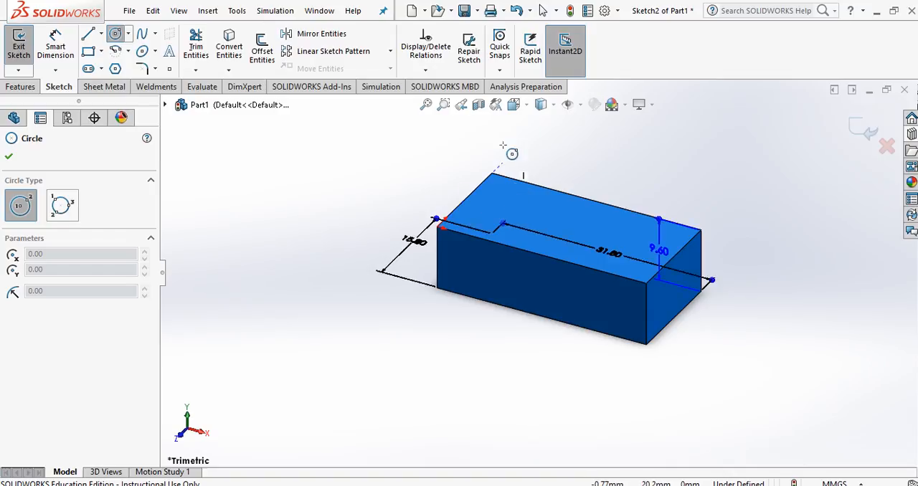
click(528, 107)
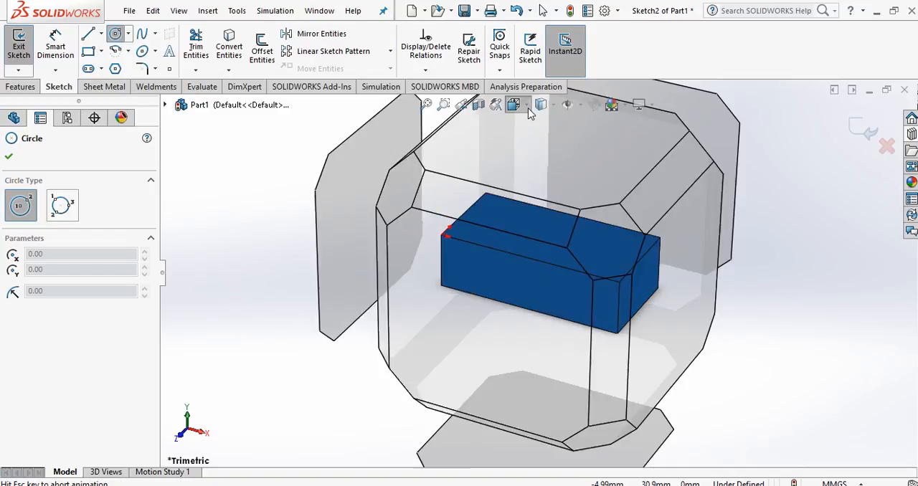
click(534, 142)
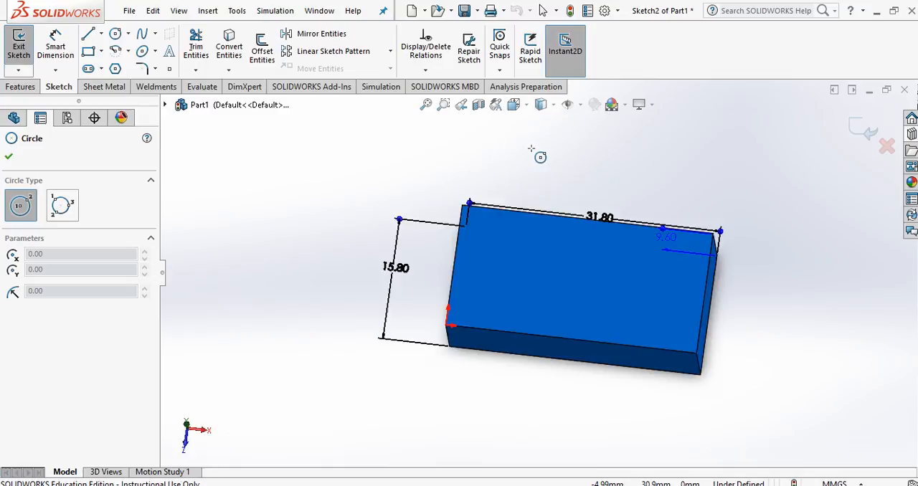
click(486, 260)
click(505, 239)
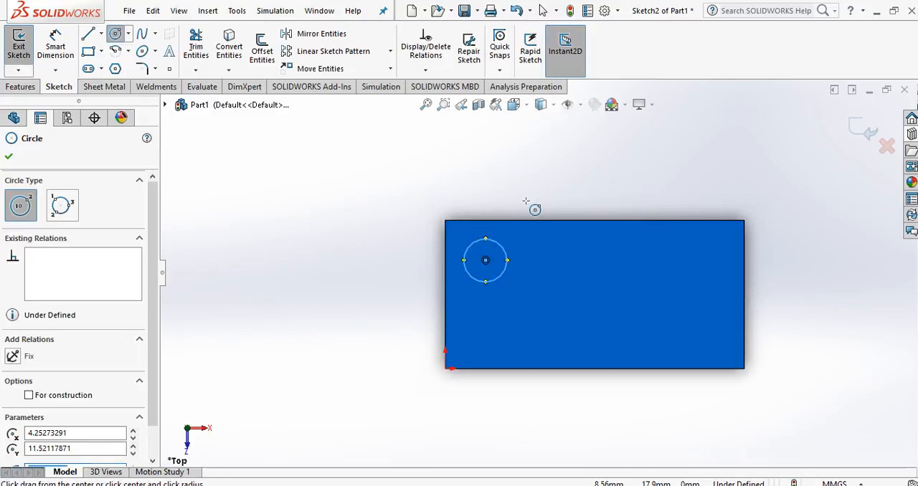
key(Escape)
key(Escape)
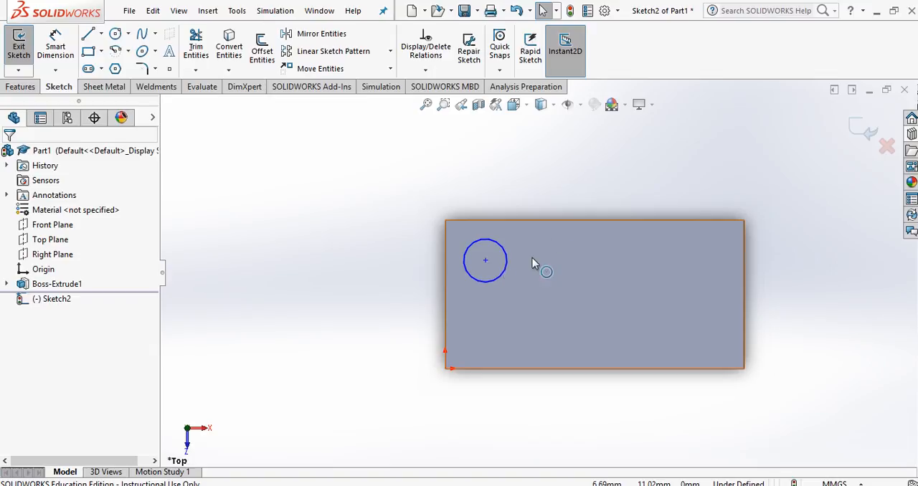
Step: Move the circle's centre slightly inward and dimension it 3.9 mm from the top face's long back edge
click(485, 259)
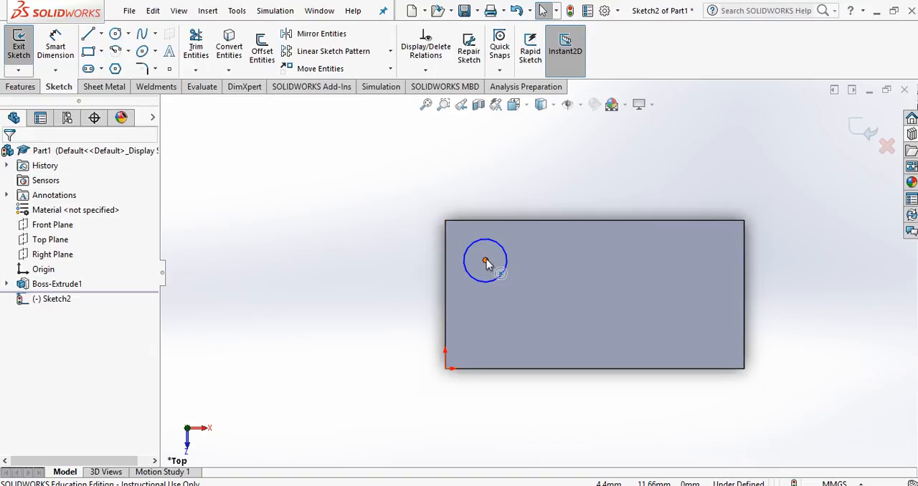
drag(495, 260, 493, 265)
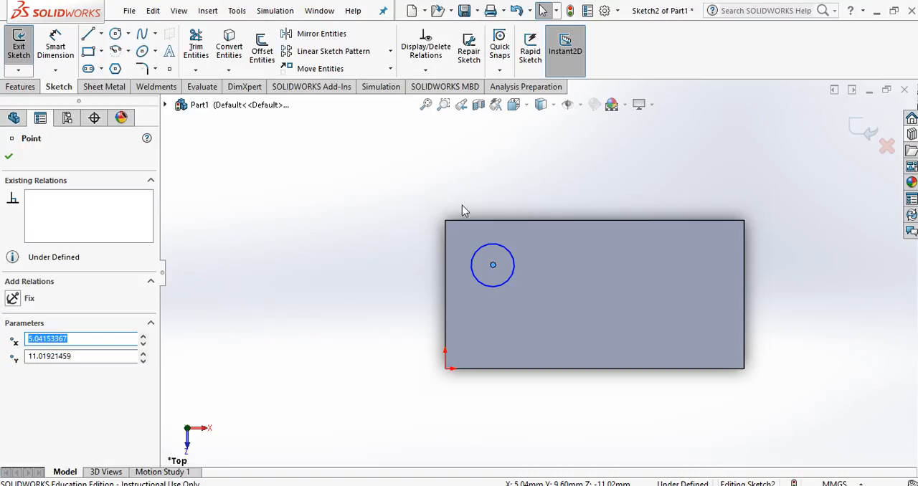
click(52, 46)
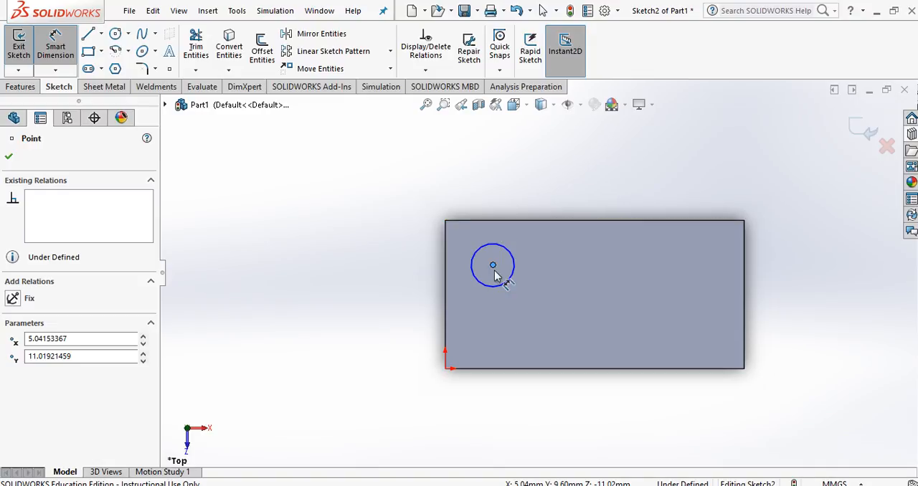
click(495, 222)
click(349, 234)
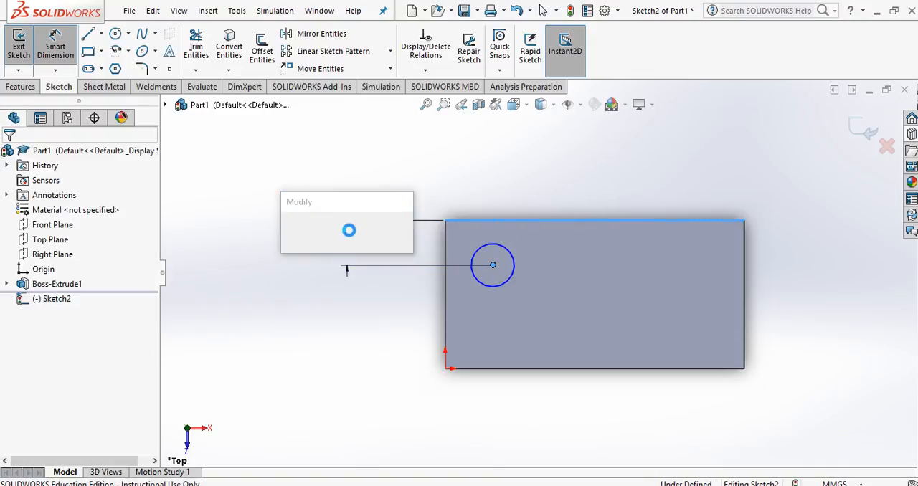
text(3.9)
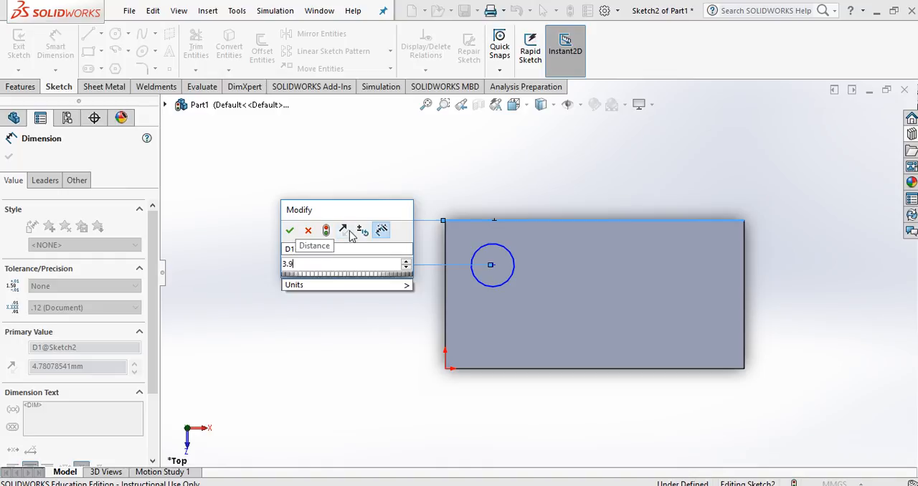
key(Return)
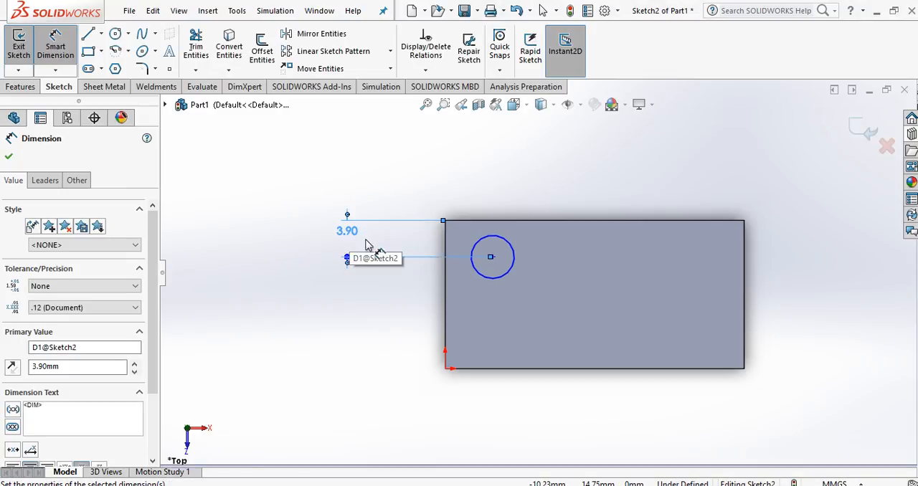
Step: Dimension the circle's centre 3.9 mm from the top face's short left edge
click(445, 281)
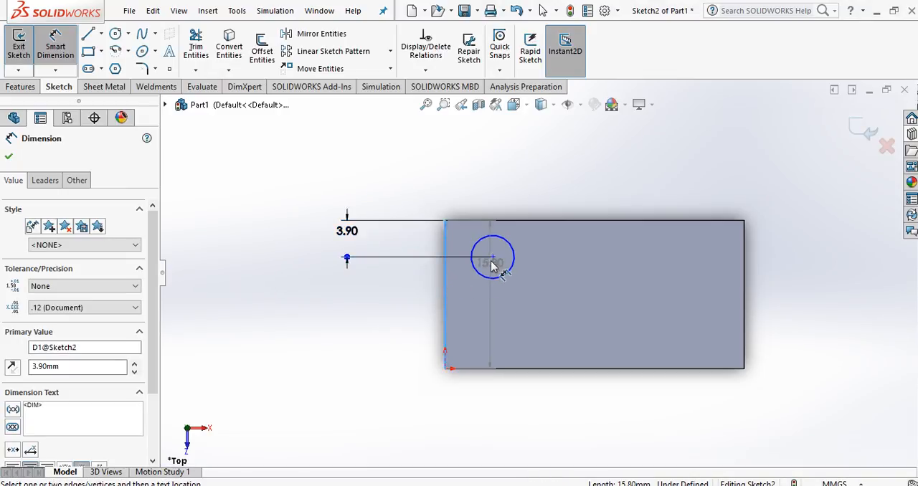
click(493, 259)
click(475, 193)
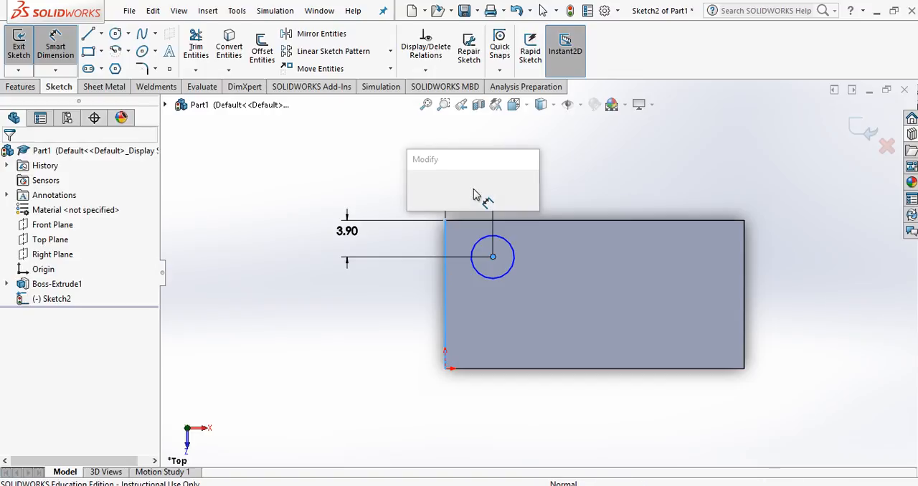
text(3.9)
key(Return)
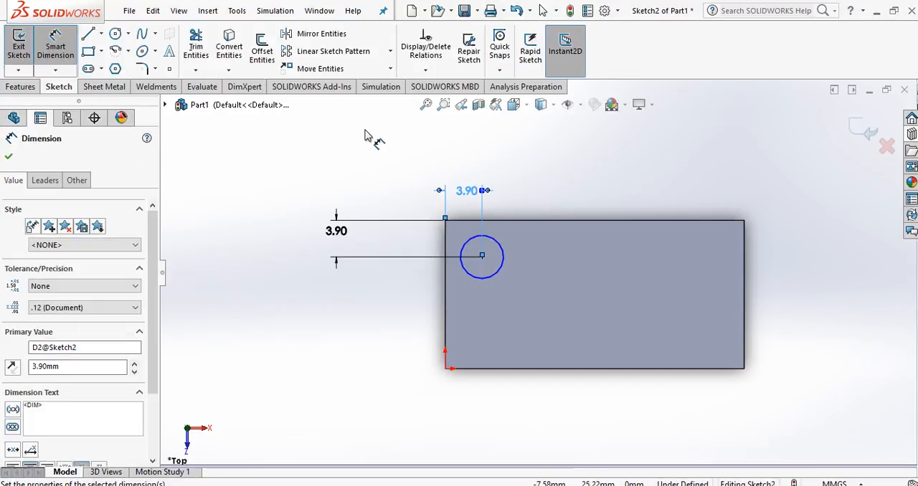
Step: Dimension the circle's diameter as 4.8 mm and finish dimensioning
click(502, 264)
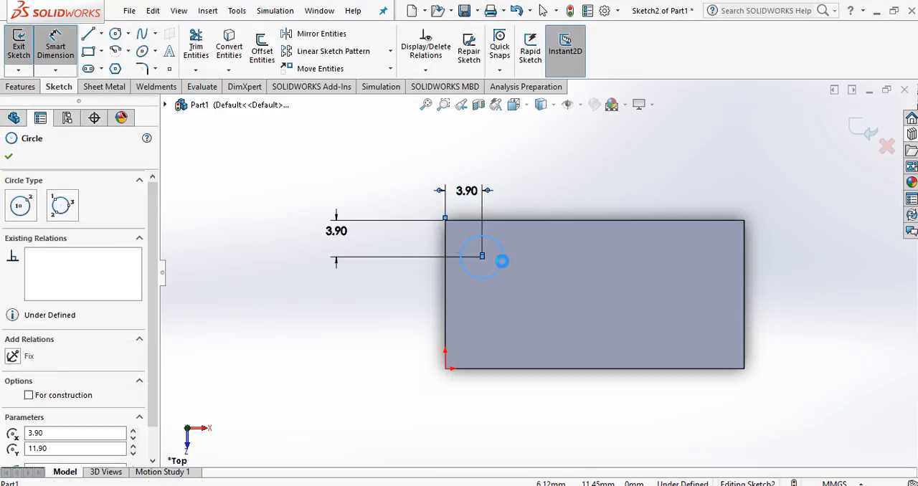
click(535, 277)
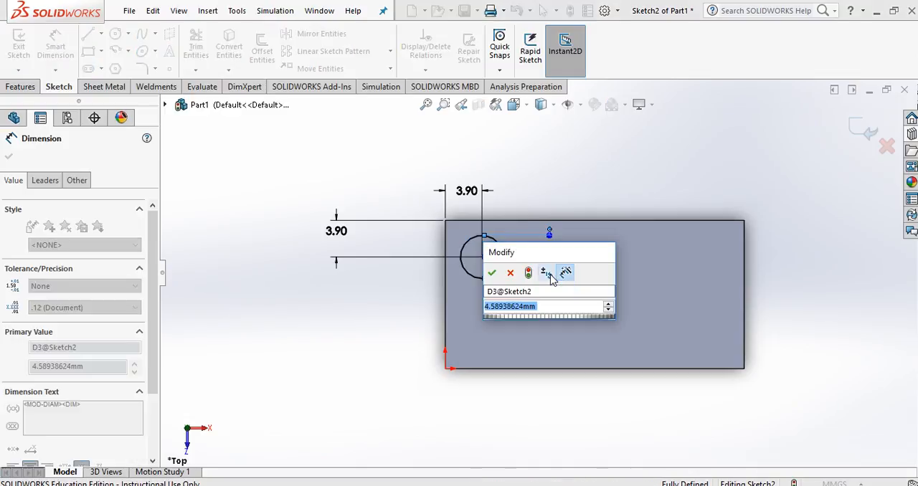
text(4.8)
key(Return)
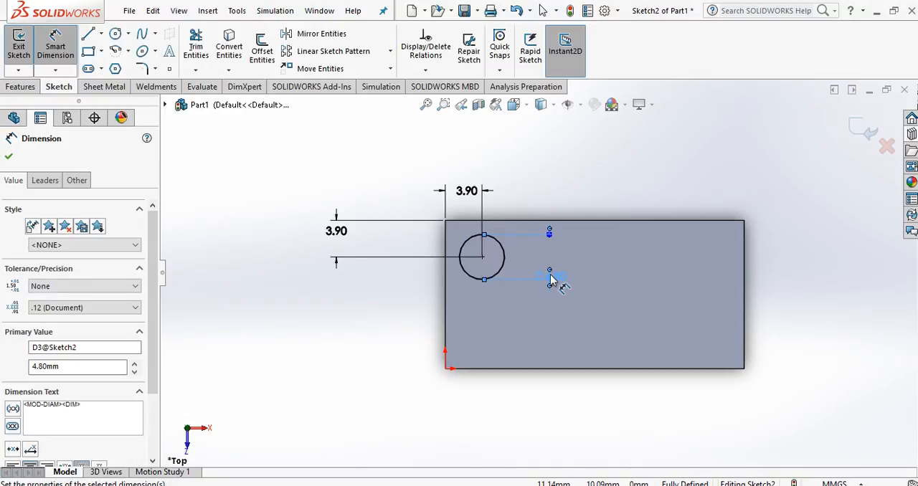
click(529, 187)
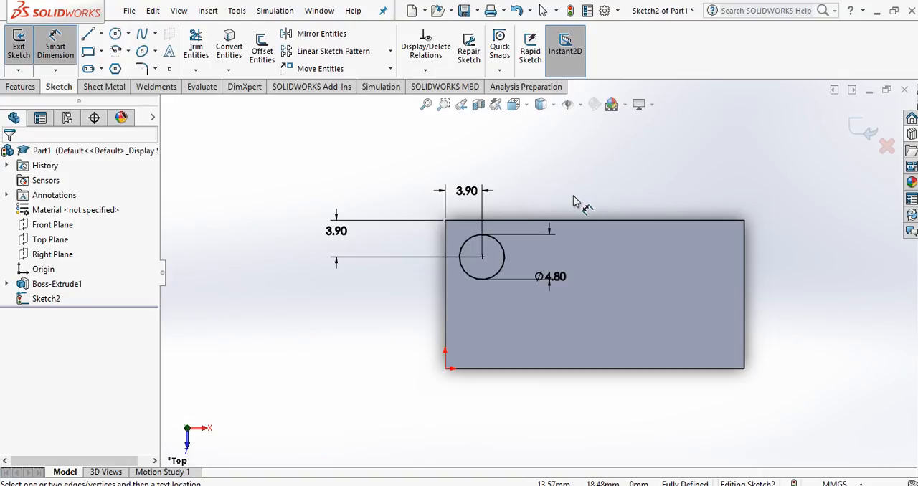
key(Escape)
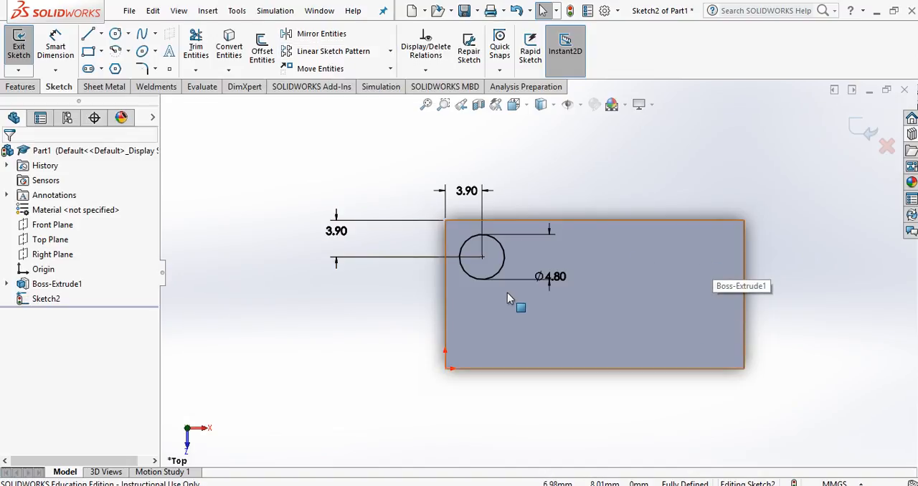
Step: Extrude the circle as a blind boss 1.8 mm high with merged result, checking the stud height against the drawing in PowerPoint
click(20, 87)
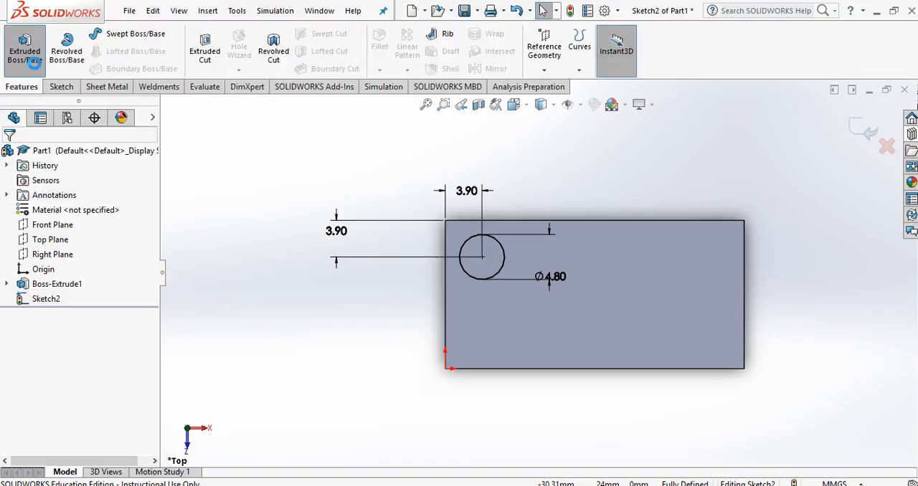
click(28, 56)
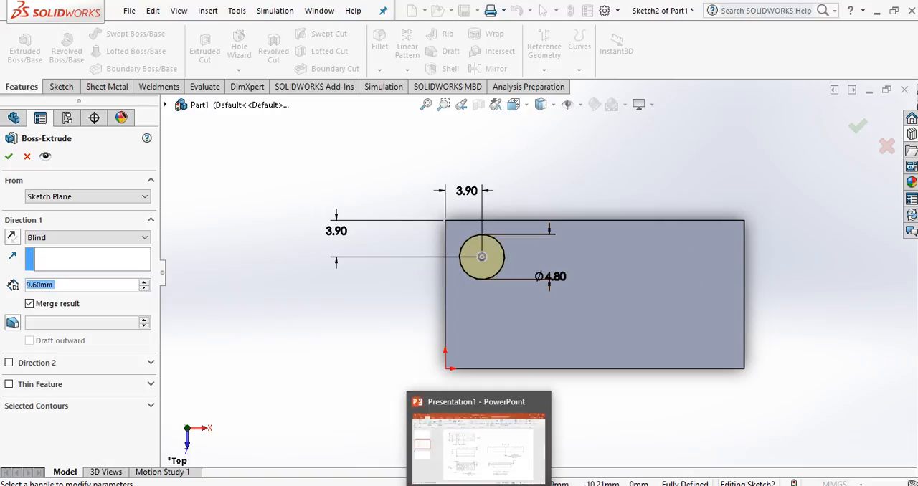
click(480, 485)
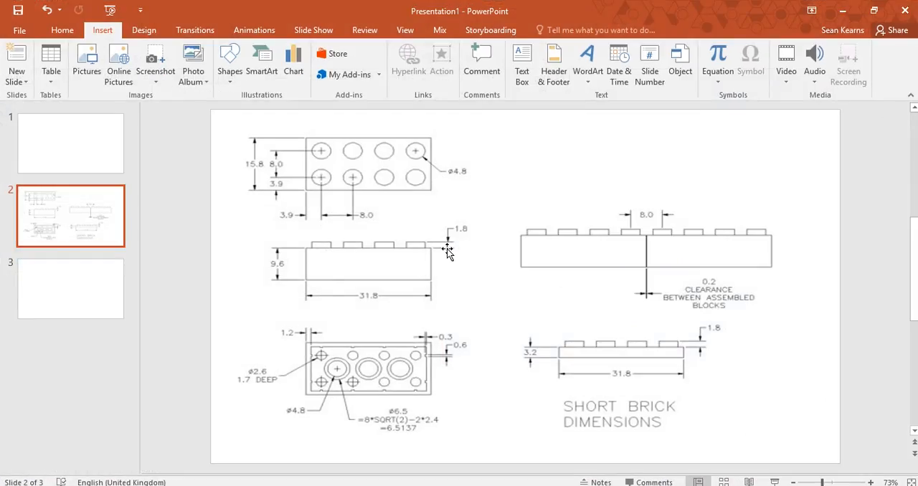
click(481, 485)
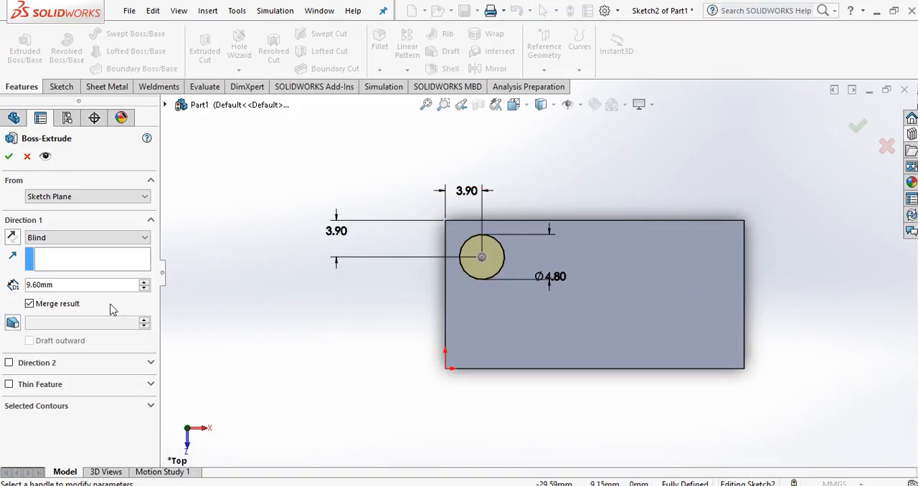
drag(72, 287, 12, 286)
text(1.8)
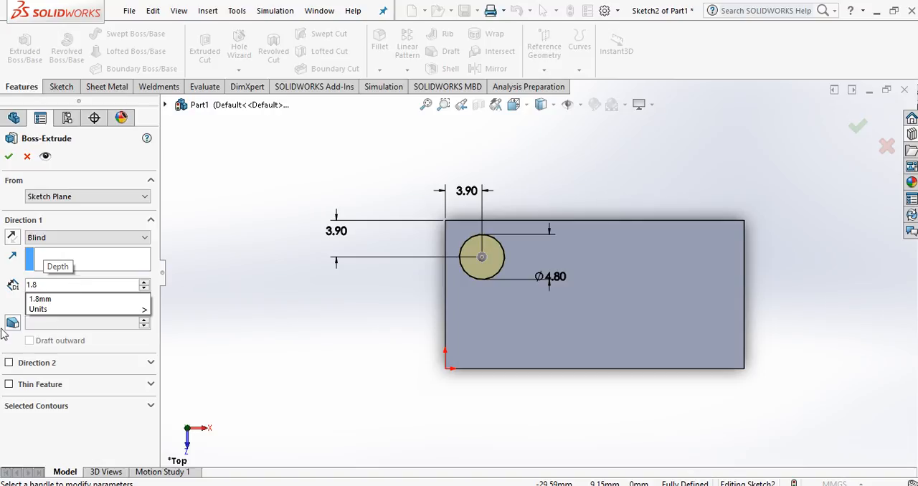
click(17, 307)
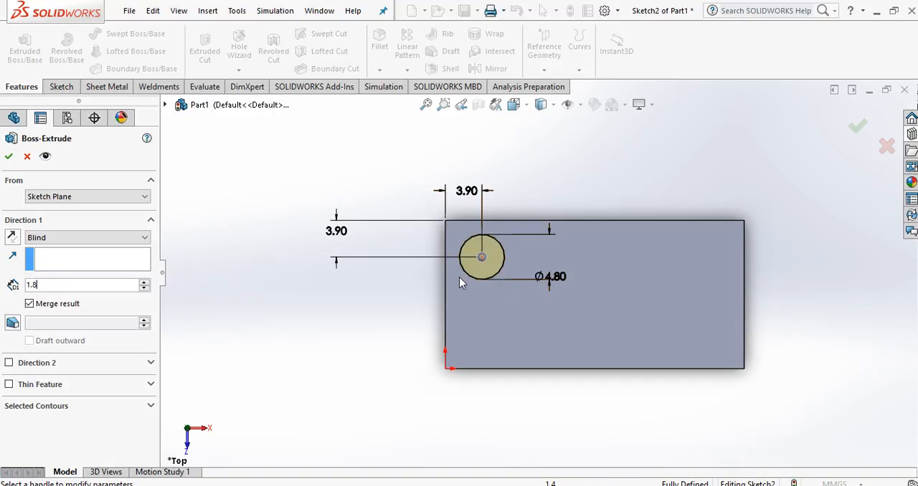
click(9, 158)
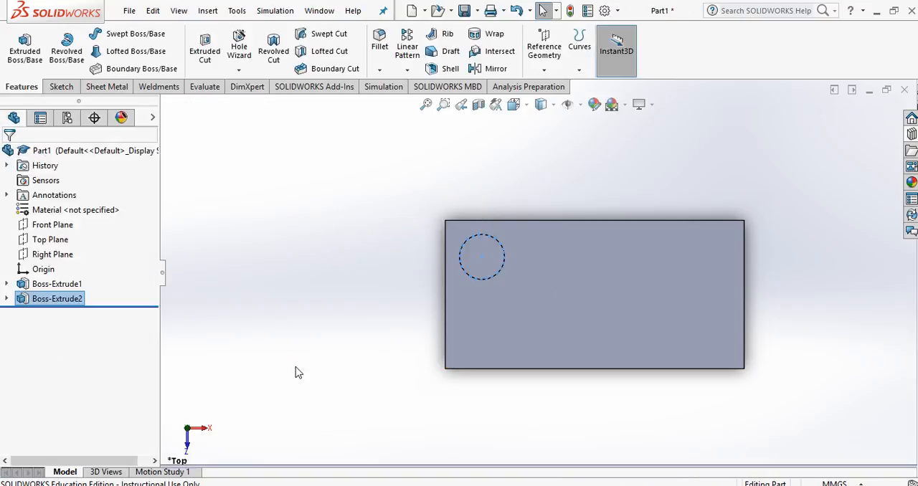
middle_drag(297, 371, 322, 260)
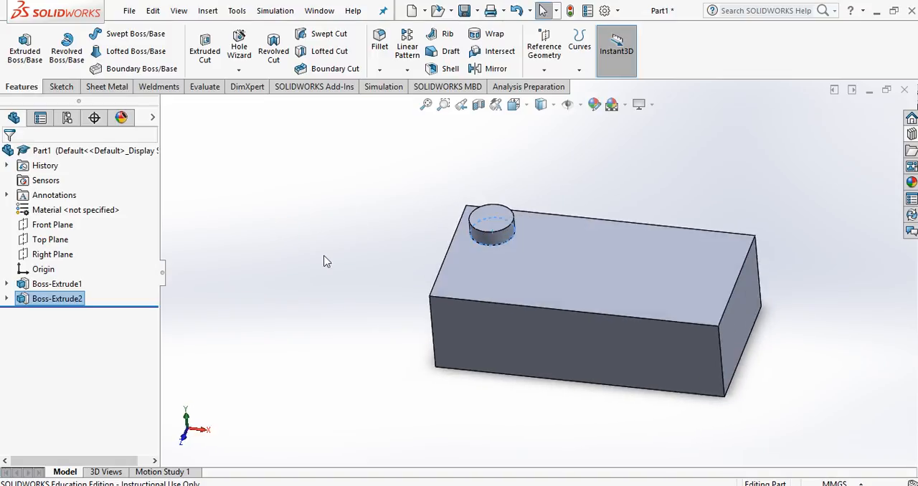
click(351, 256)
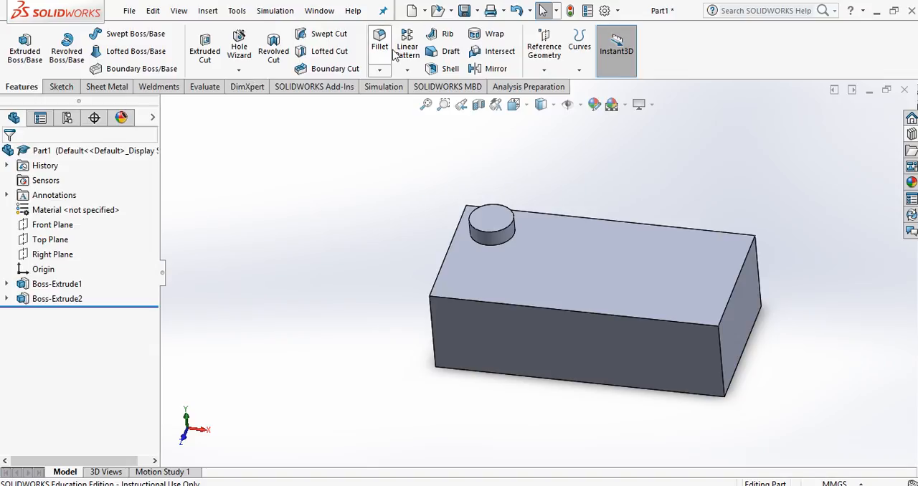
Step: Start a linear pattern using the top face's long back edge as Direction 1 and its short left edge as Direction 2
click(415, 52)
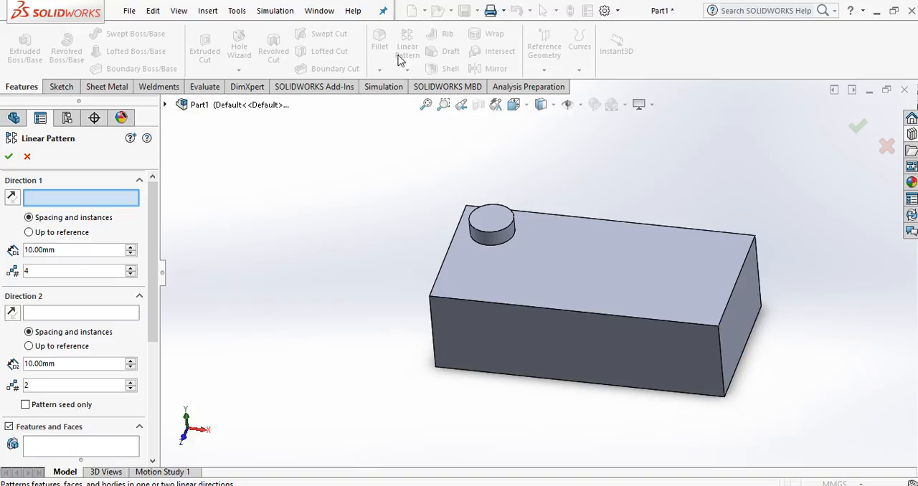
click(577, 218)
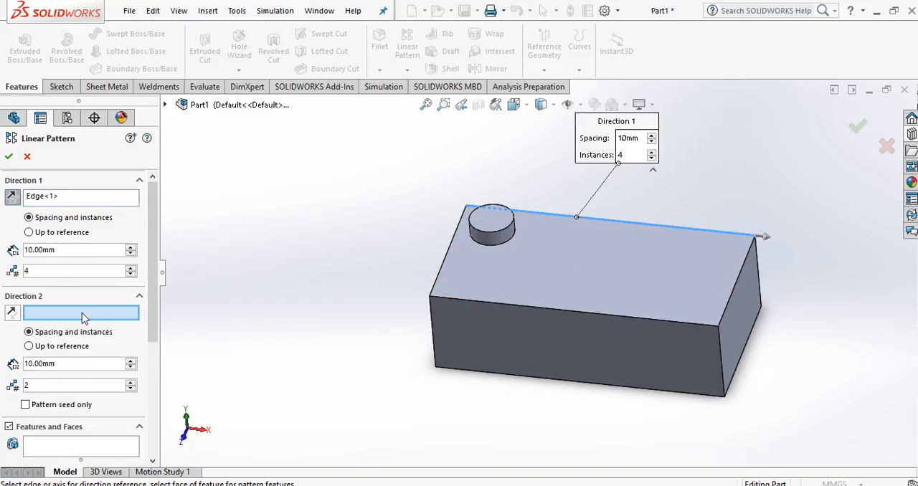
click(439, 282)
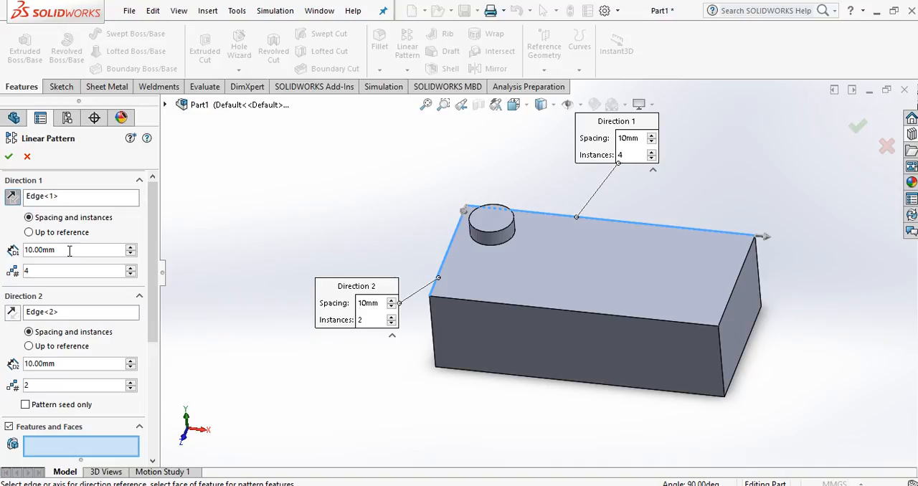
Step: Set the linear pattern's spacing to 8 mm in both directions
drag(70, 250, 24, 250)
drag(24, 250, 28, 249)
text(8)
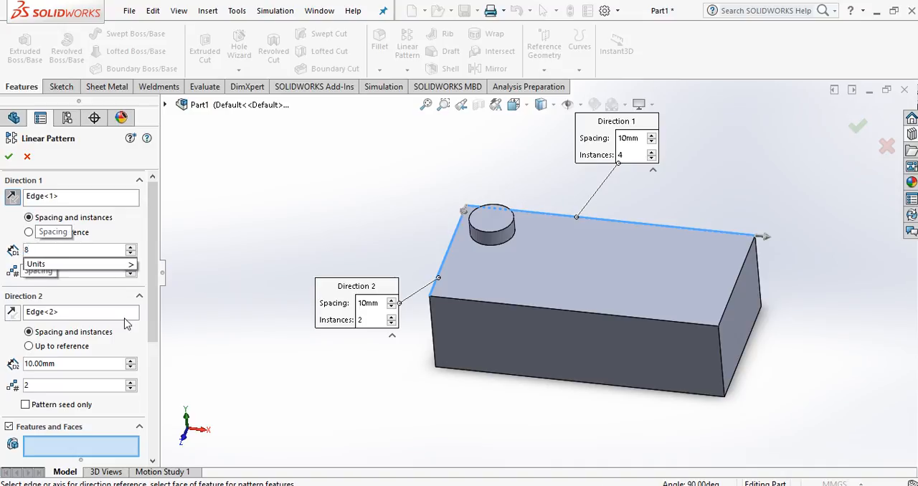
drag(67, 364, 7, 363)
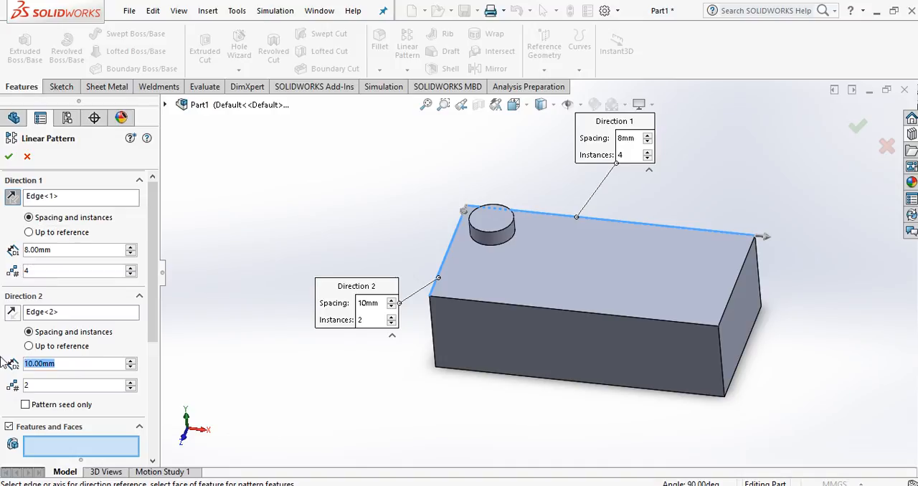
text(8)
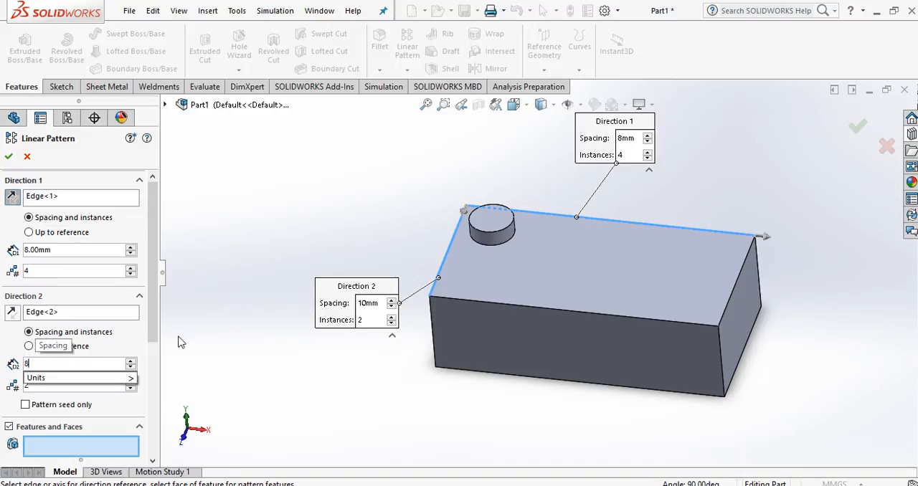
key(Return)
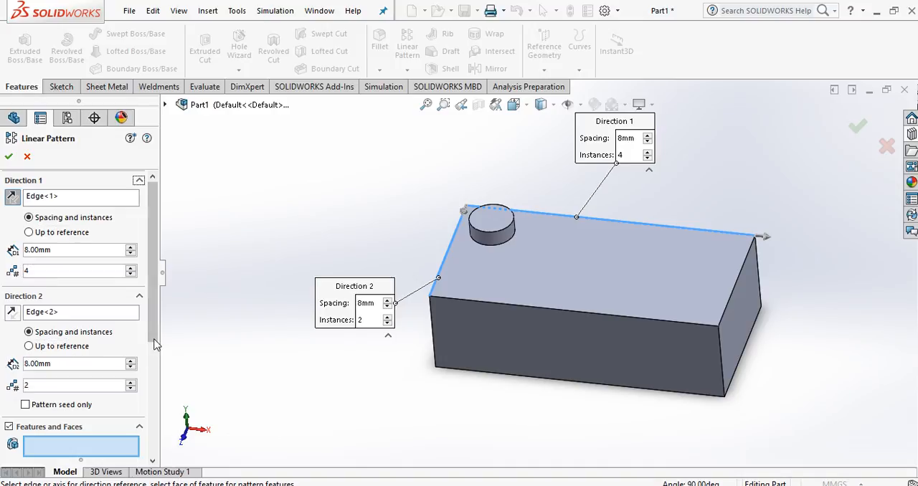
Step: Pattern the stud with four instances along the brick's length and two across its width, keeping the partial preview
scroll(142, 387, down, 3)
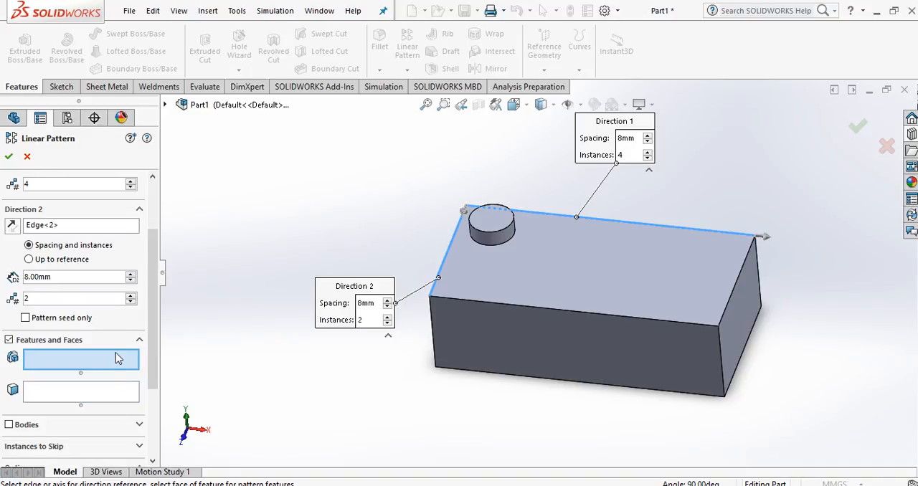
click(500, 224)
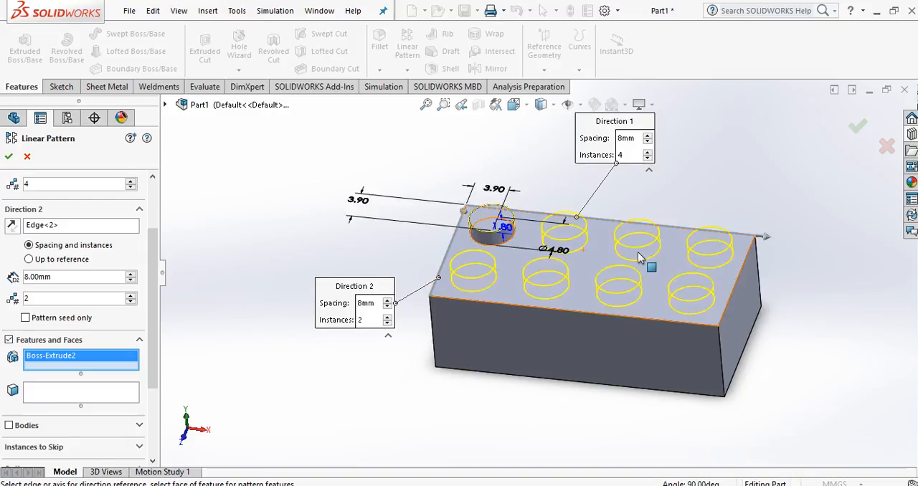
scroll(154, 301, down, 5)
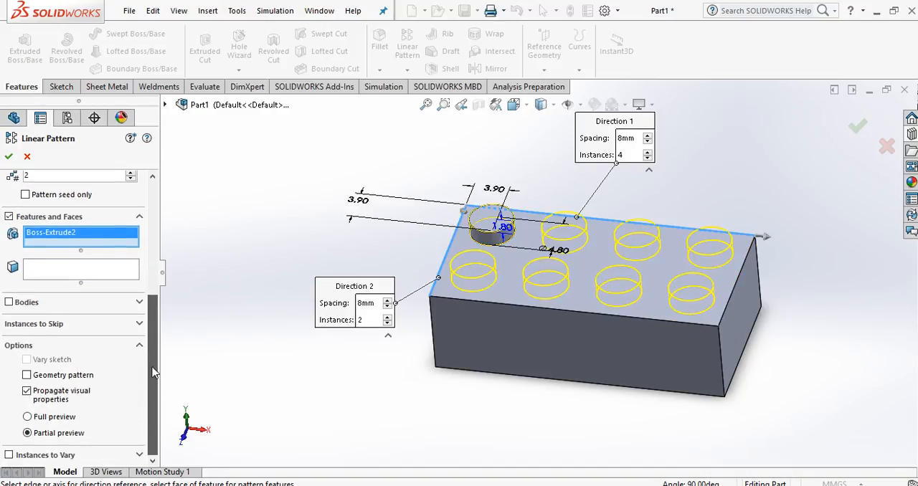
click(27, 418)
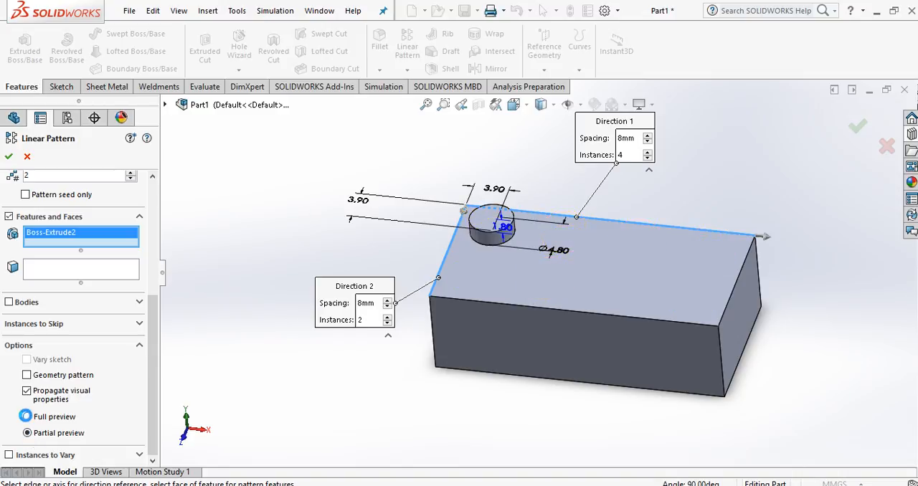
click(27, 434)
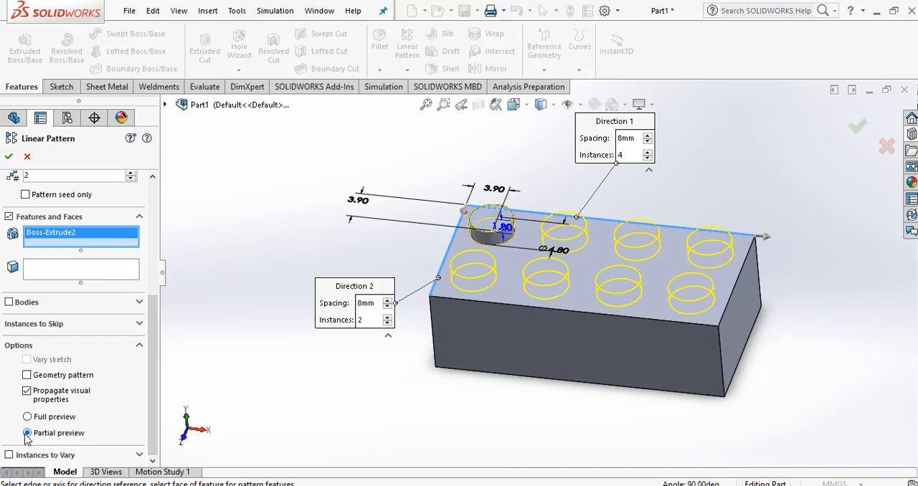
click(9, 156)
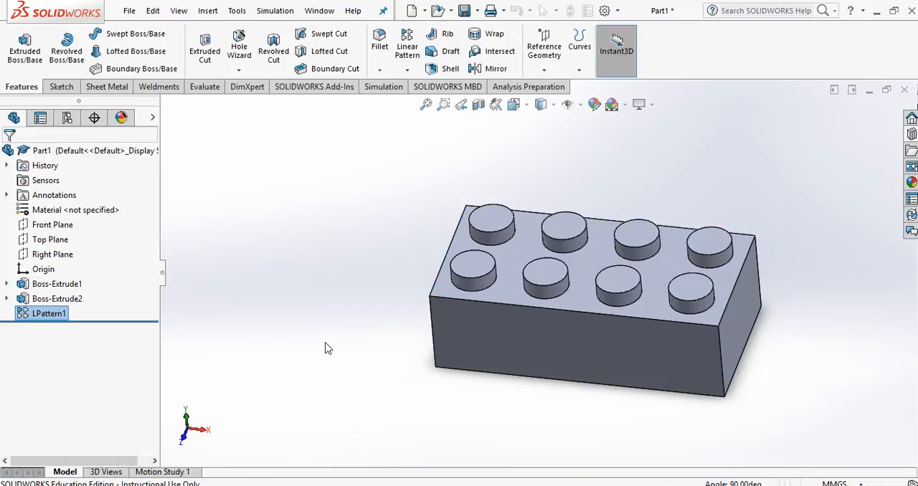
click(351, 348)
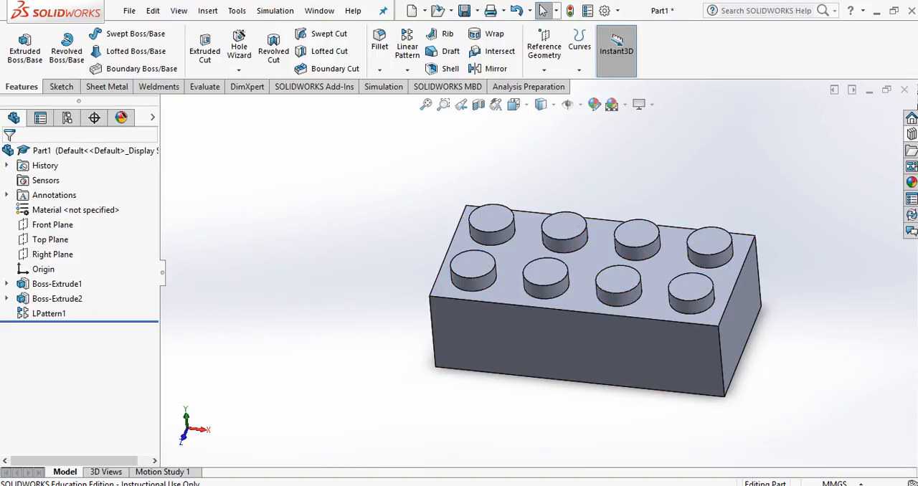
Step: Start a Shell feature on the brick with a wall thickness of 1.2 mm
click(478, 485)
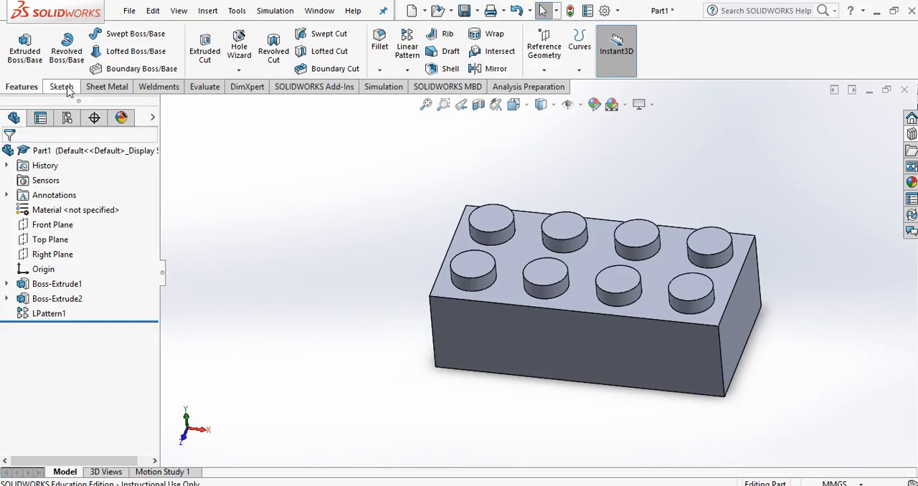
click(61, 87)
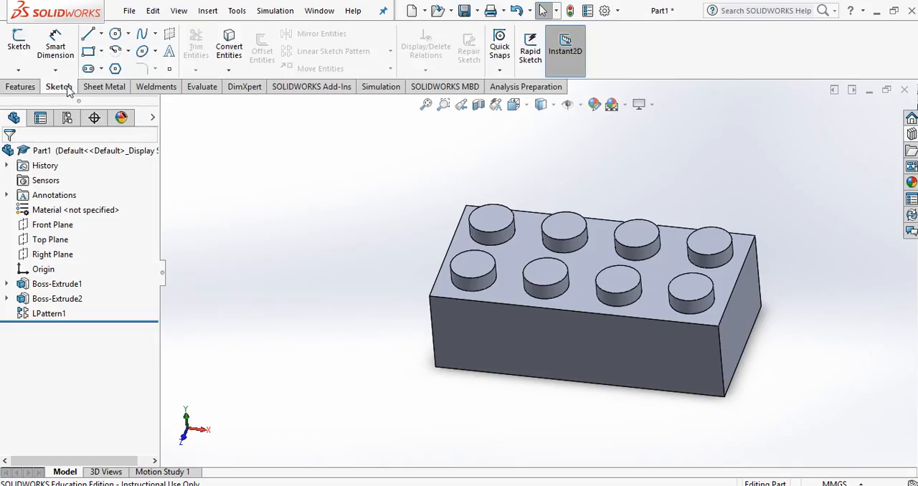
click(21, 87)
click(431, 72)
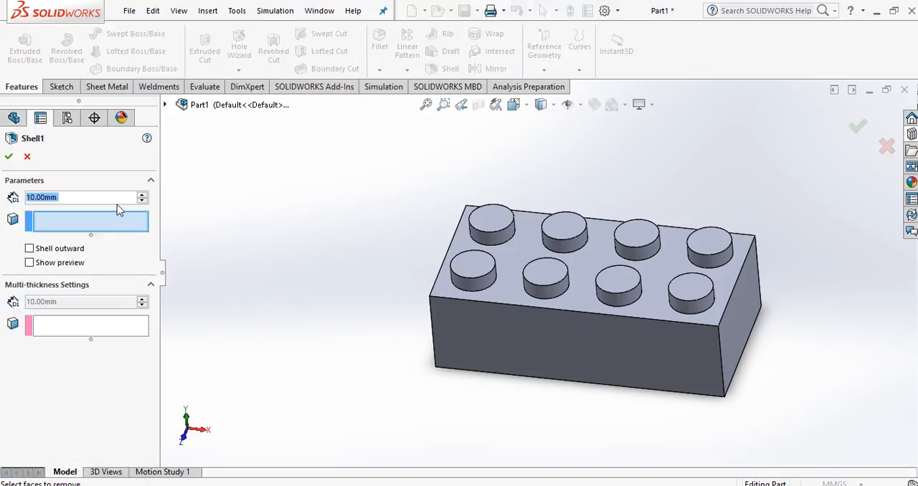
click(74, 197)
drag(81, 197, 26, 197)
text(1.2)
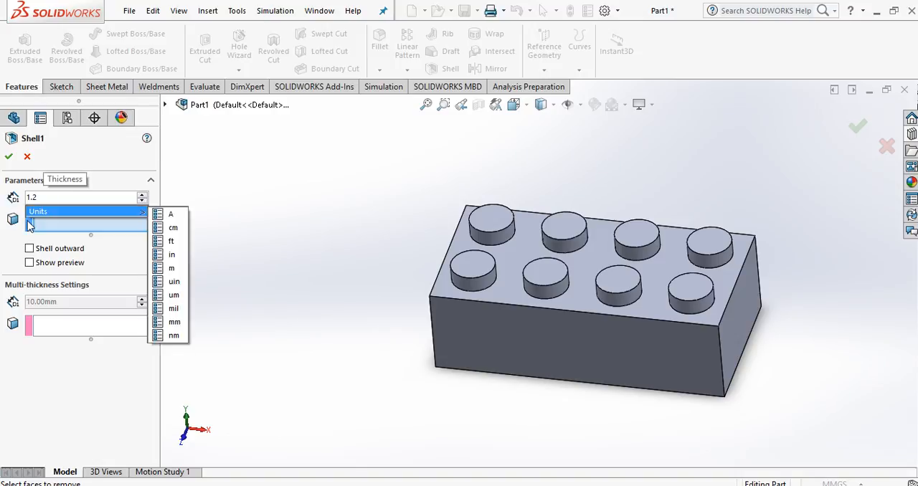
key(Return)
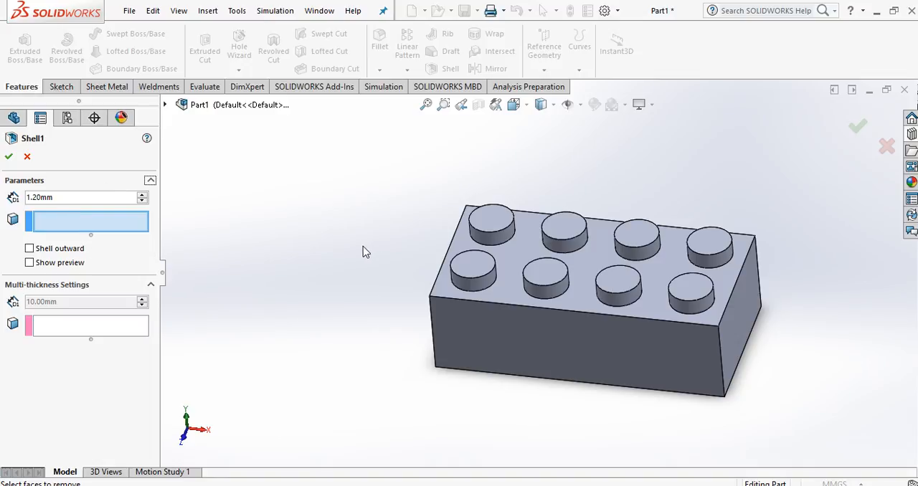
Step: Remove the brick's bottom face with the shell, previewing the hollow before creating it
middle_drag(361, 254, 379, 228)
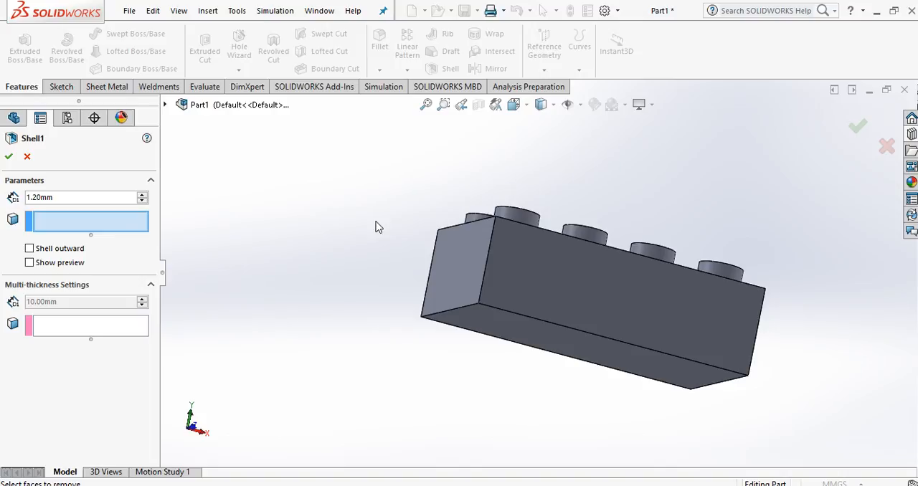
middle_drag(366, 264, 377, 211)
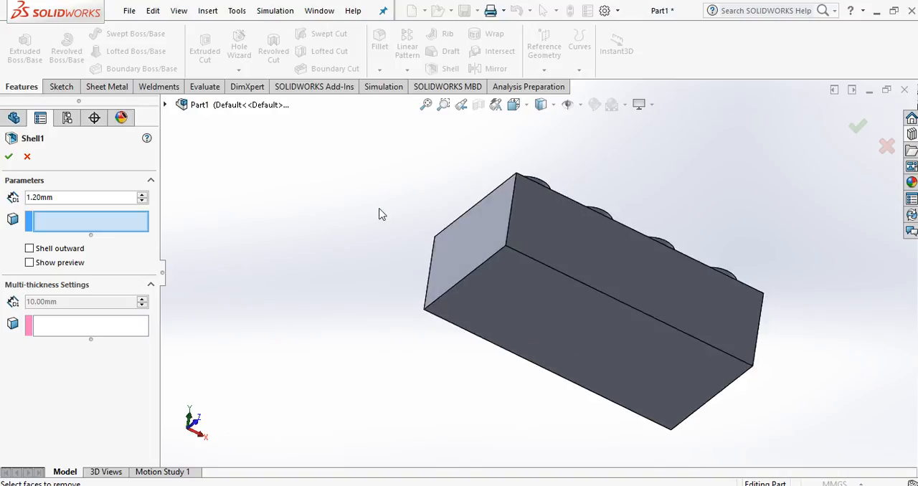
click(554, 311)
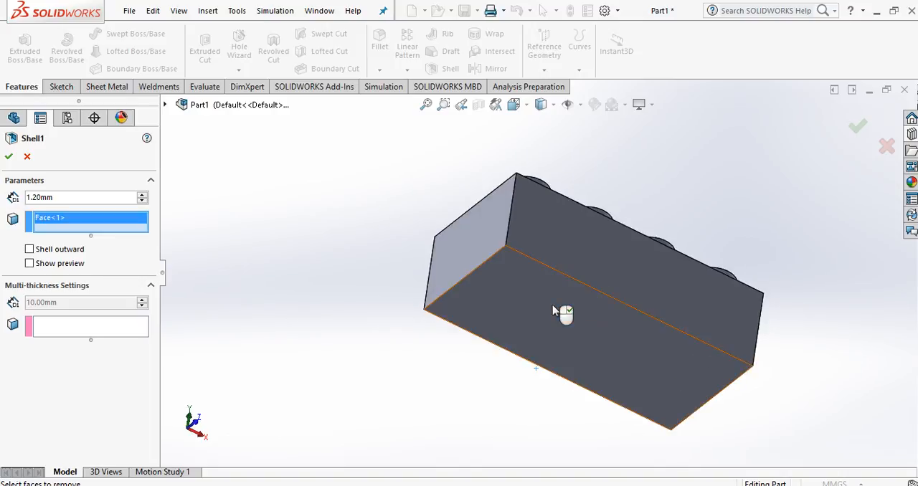
click(29, 264)
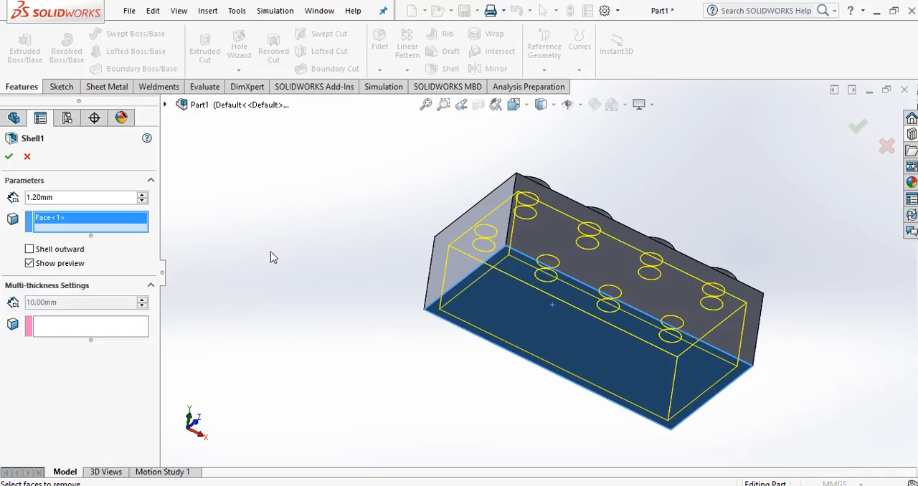
click(9, 156)
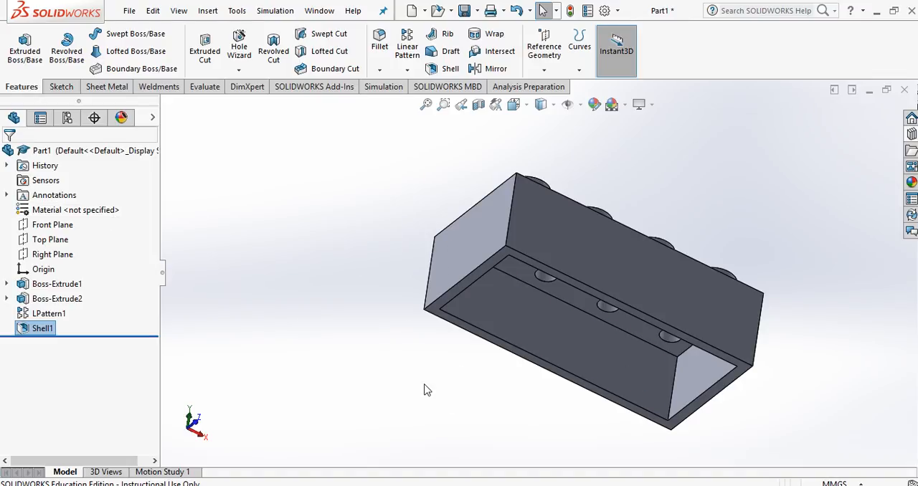
Step: Switch to the Bottom view and start a circle sketch on the flat inner face of the shelled brick
middle_drag(435, 397, 406, 330)
middle_drag(437, 236, 410, 277)
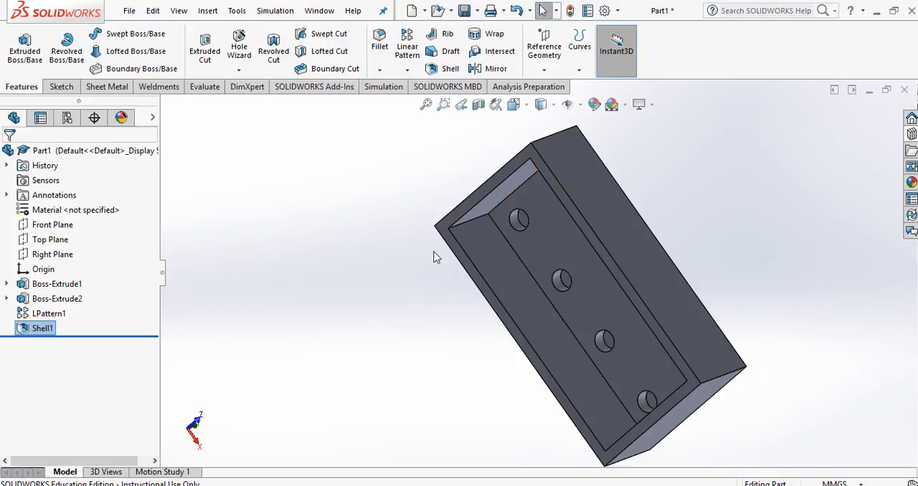
key(space)
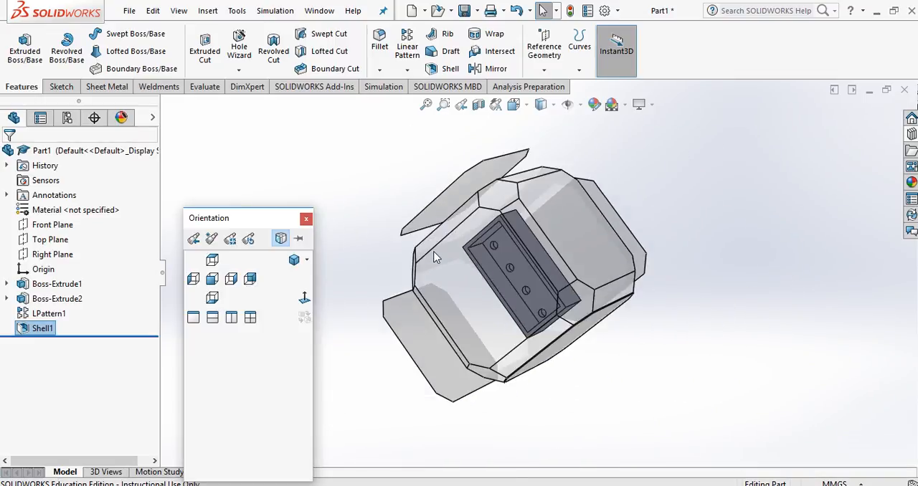
click(218, 298)
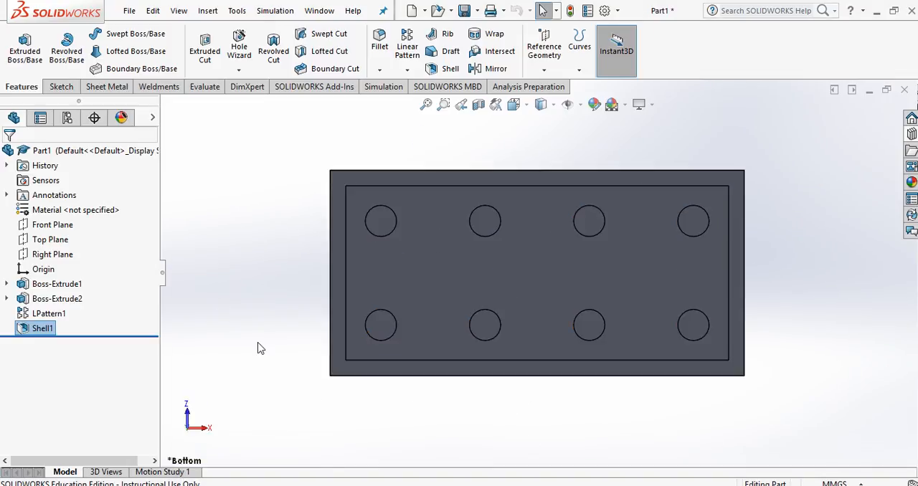
click(58, 87)
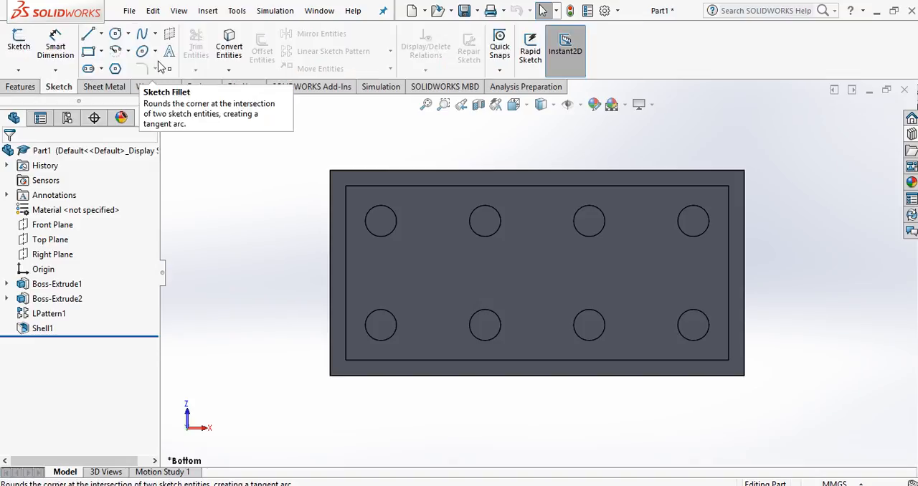
click(115, 34)
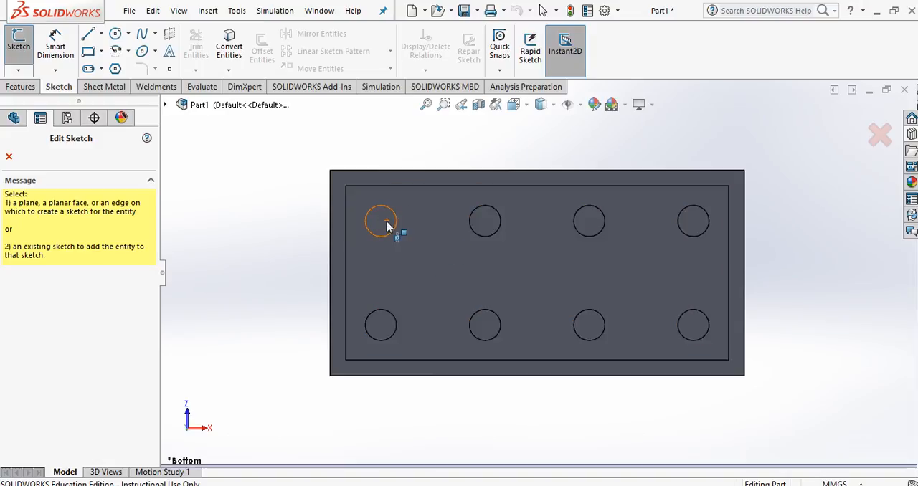
click(450, 276)
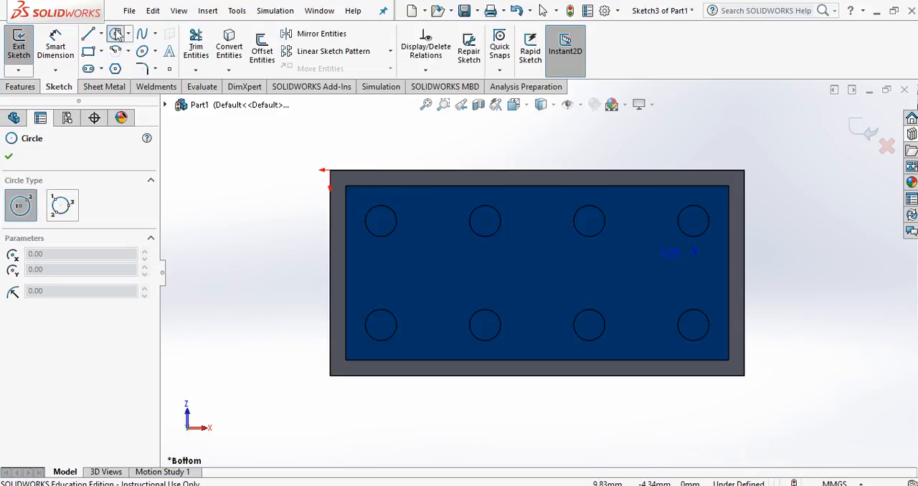
Step: Sketch three circles in a row midway between the stud rows, centred about 8.1, 16.4 and 24.9 mm from the brick's left edge
click(435, 270)
click(455, 254)
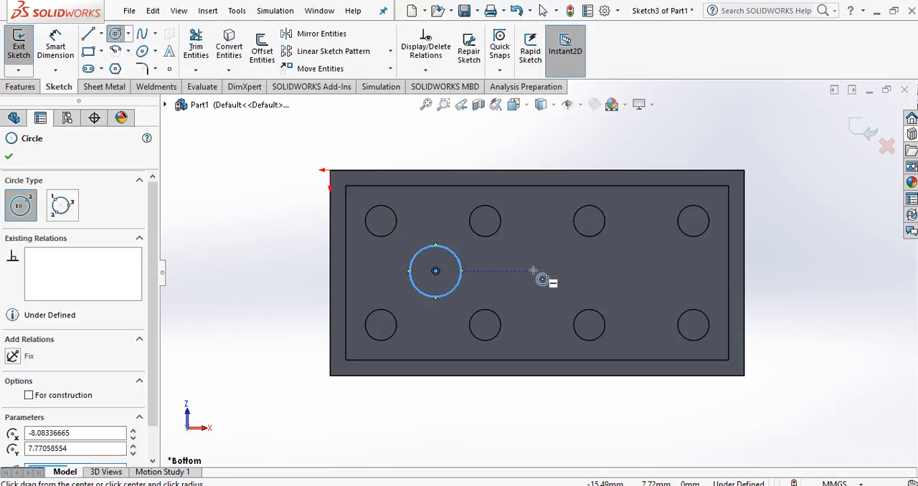
click(544, 270)
click(566, 253)
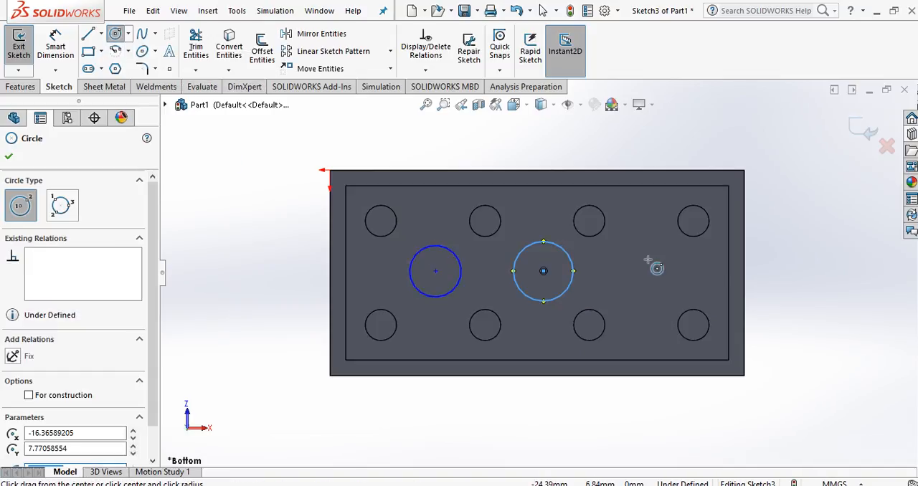
click(654, 271)
click(675, 254)
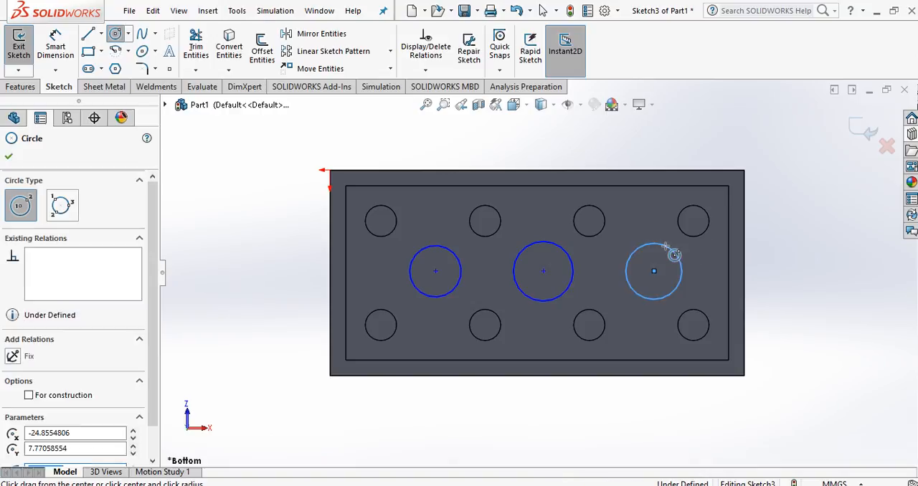
key(Escape)
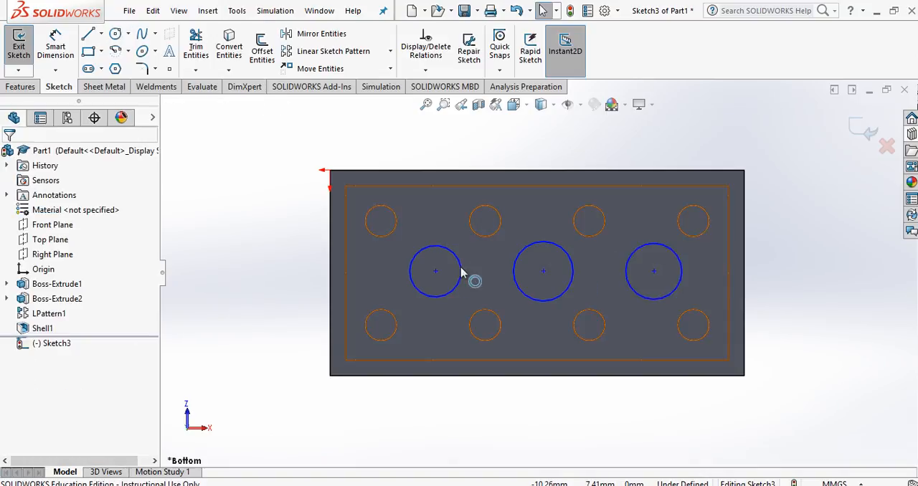
Step: Draw a horizontal centerline joining the midpoints of the cavity's two short inner edges, and move the middle circle's centre onto the line's midpoint
click(101, 34)
click(107, 67)
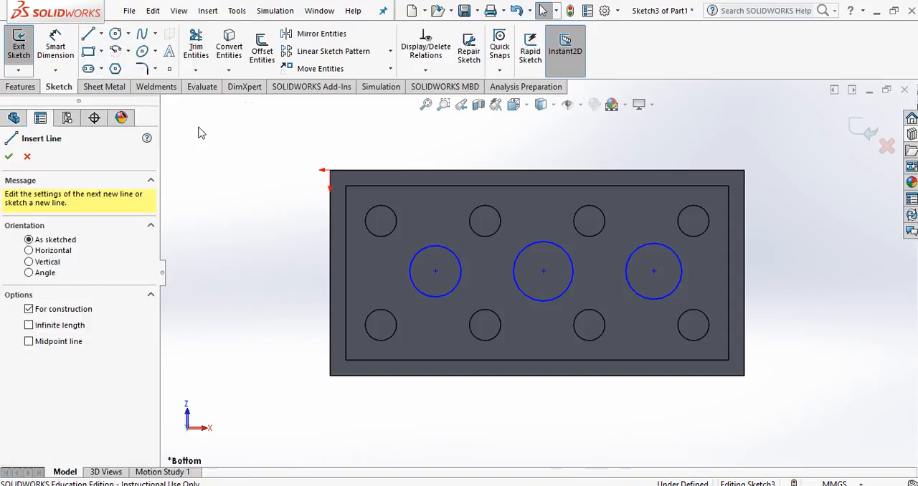
click(346, 273)
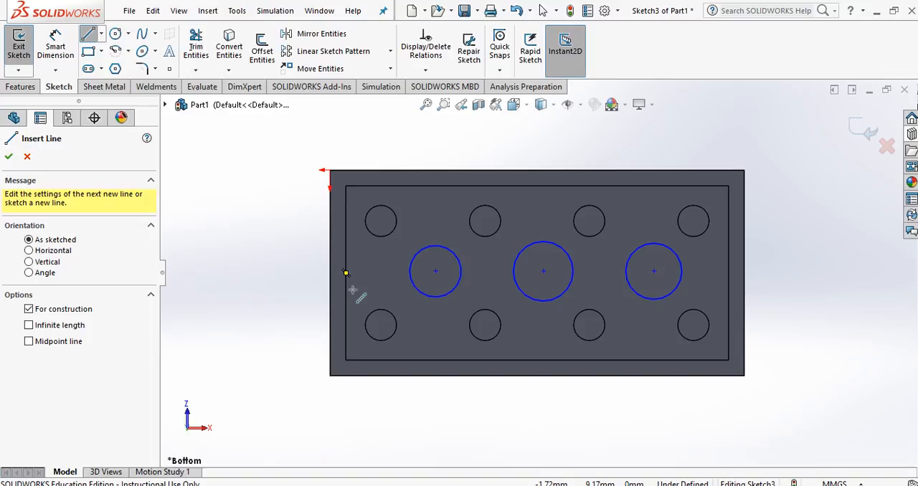
click(346, 273)
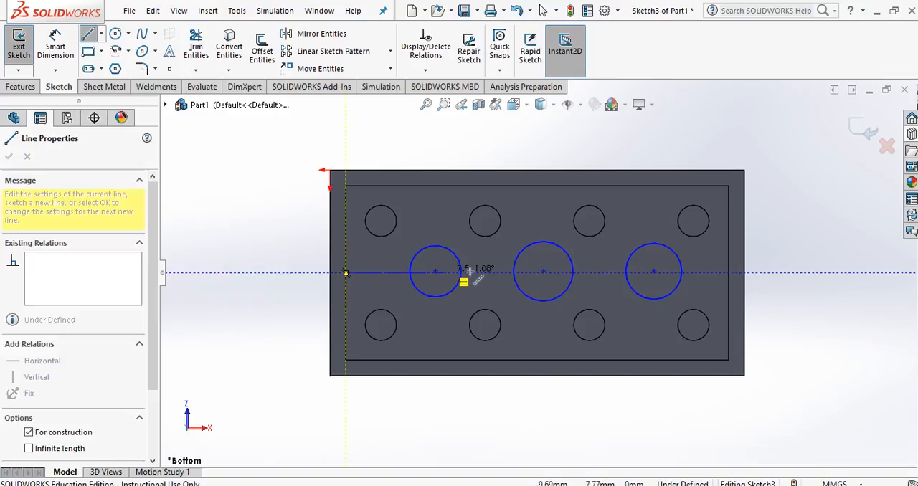
click(728, 272)
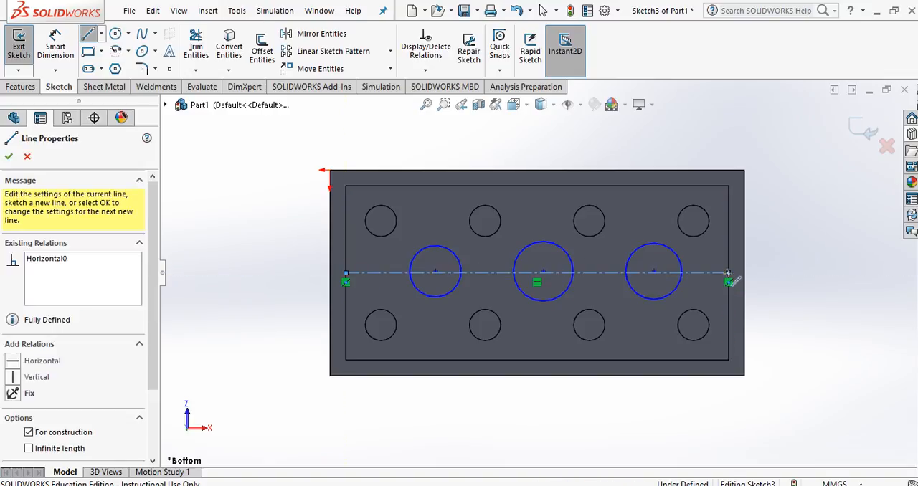
key(Escape)
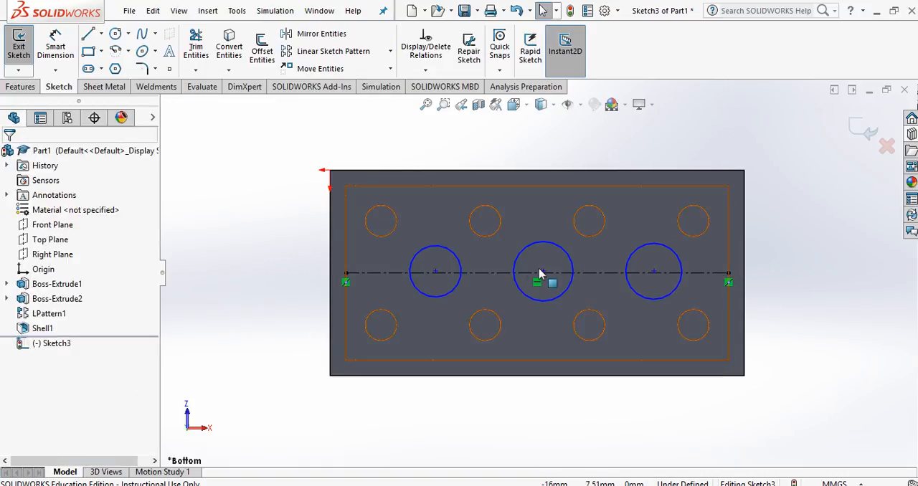
mouse_move(544, 274)
mouse_down()
mouse_move(539, 281)
mouse_move(559, 243)
mouse_move(552, 280)
mouse_move(539, 279)
mouse_up()
click(589, 144)
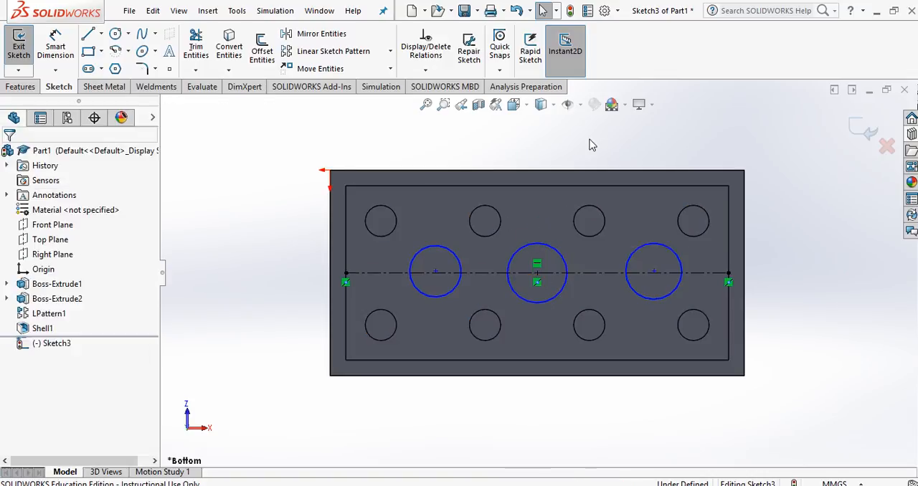
Step: Search the SOLIDWORKS Help for "snap", skim the listed topics and close the help window
click(730, 11)
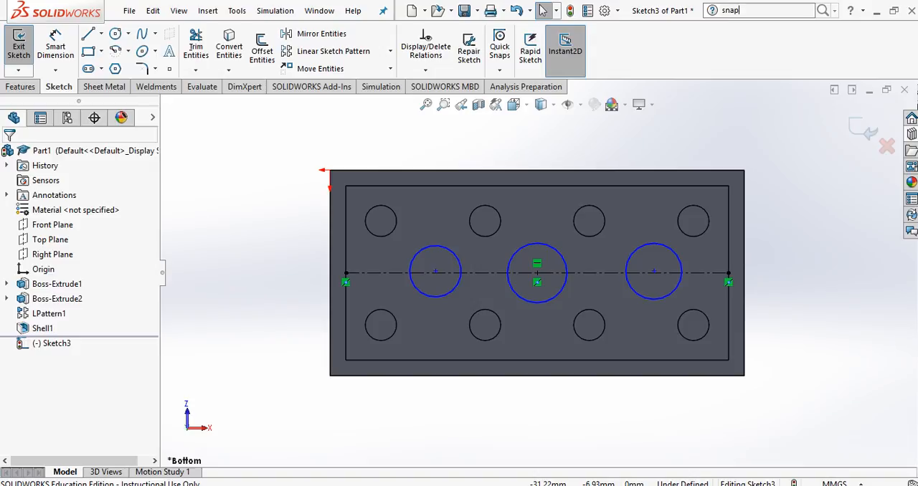
key(Return)
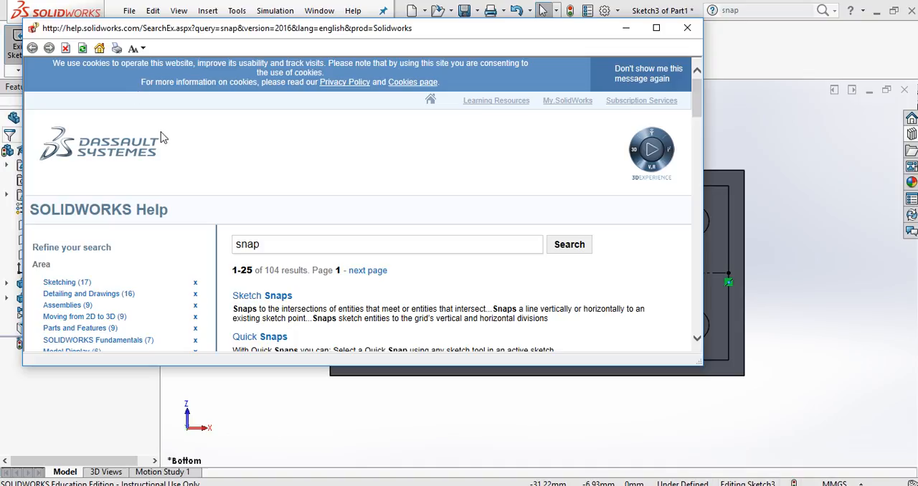
scroll(306, 208, down, 5)
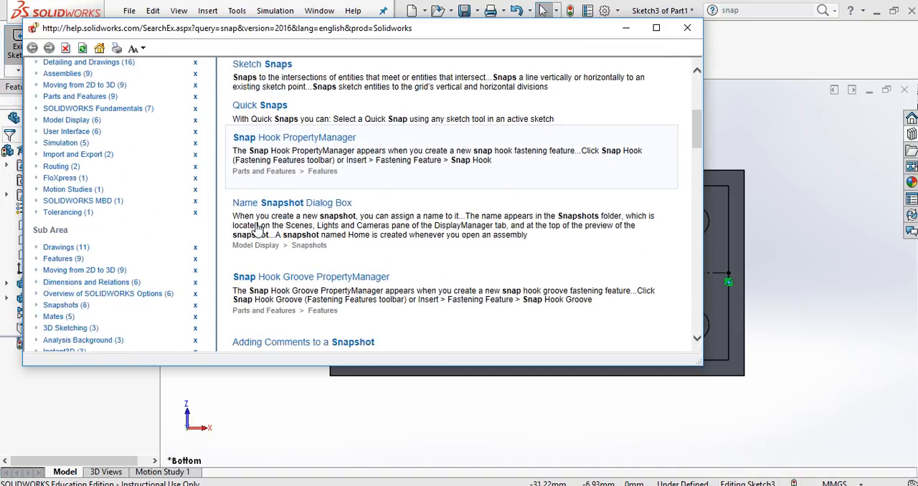
scroll(244, 230, up, 6)
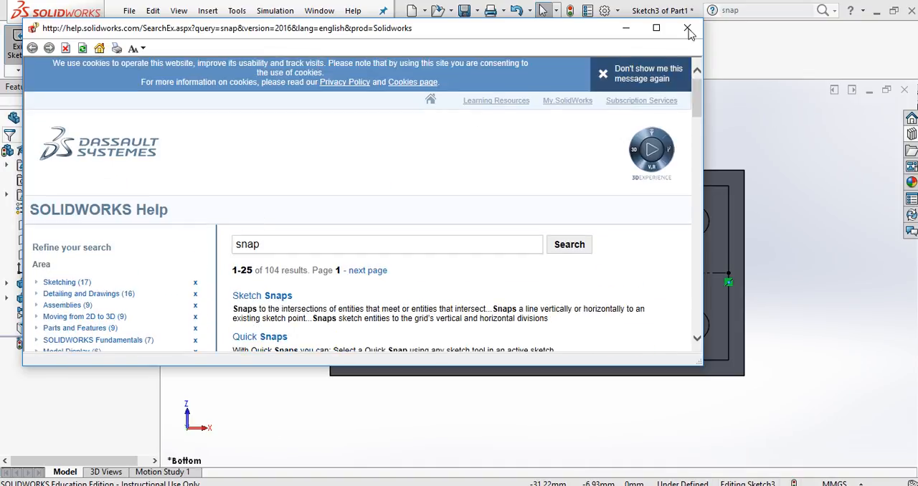
click(688, 28)
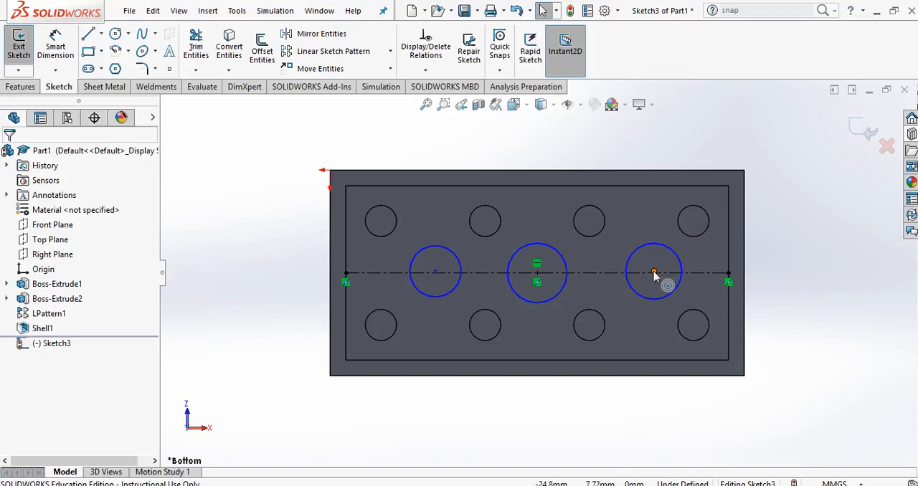
Step: Draw a diagonal centerline between the upper-right stud recess centre and the lower third one, and move the right-hand circle's centre to its crossing with the horizontal centerline
click(102, 35)
click(109, 64)
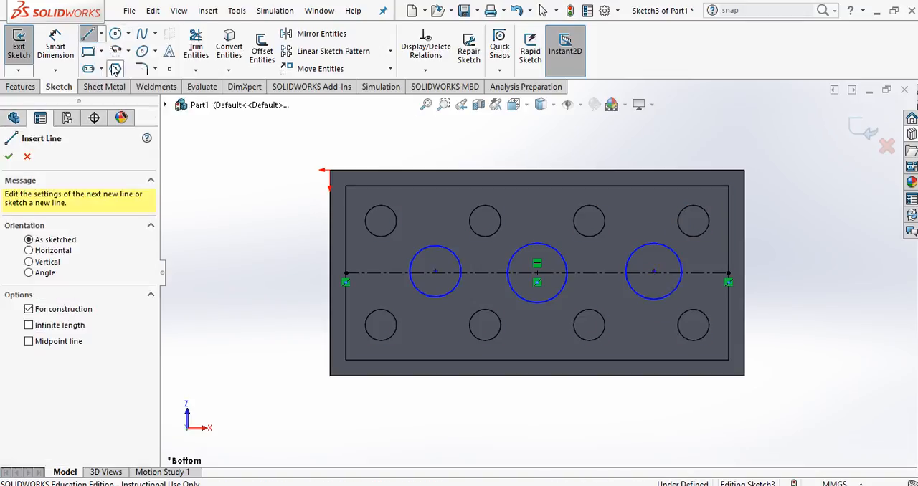
click(694, 220)
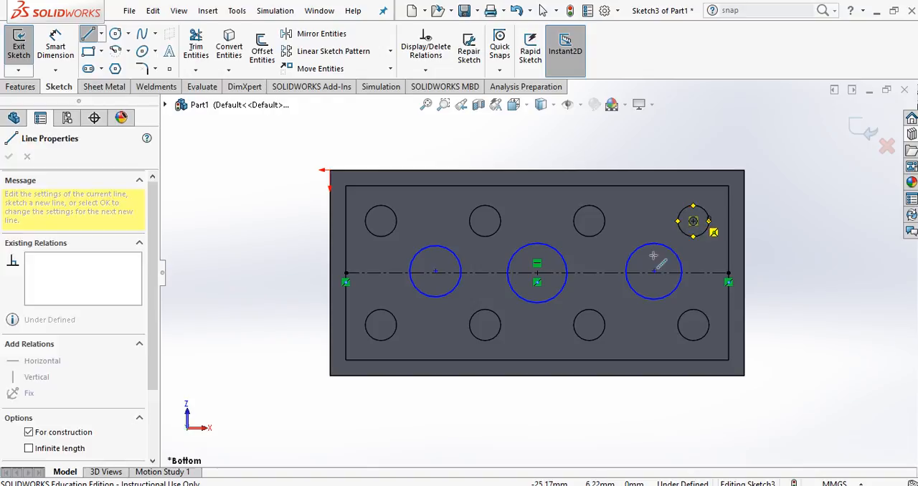
click(589, 325)
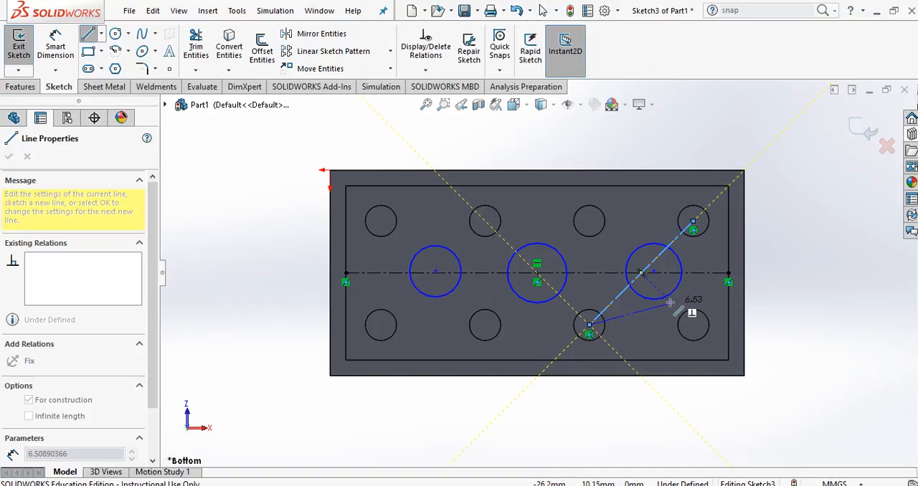
key(Escape)
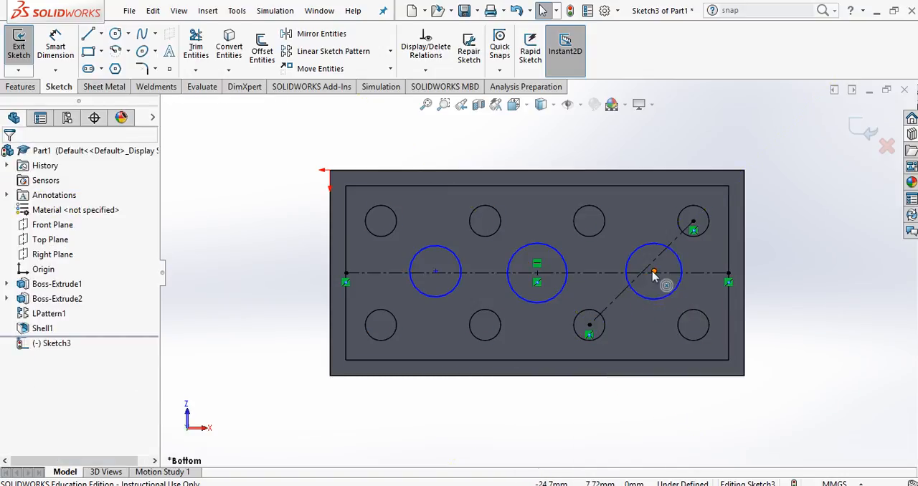
drag(654, 273, 642, 274)
key(Escape)
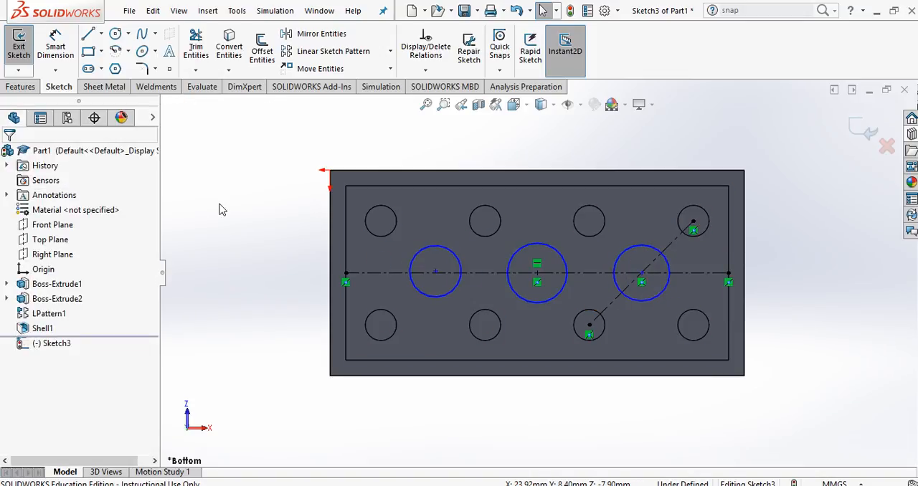
Step: Draw a diagonal centerline from the upper-left stud recess centre to the lower second one, and move the left-hand circle's centre to its crossing with the horizontal centerline
click(101, 33)
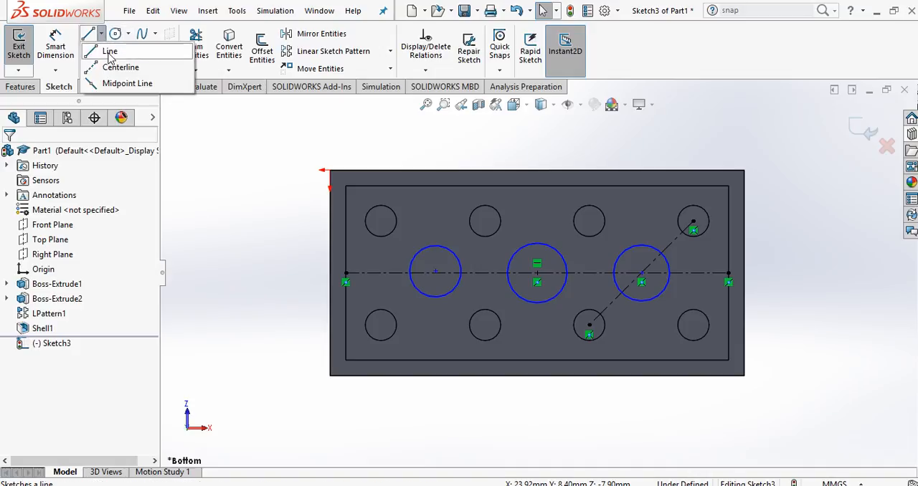
click(122, 68)
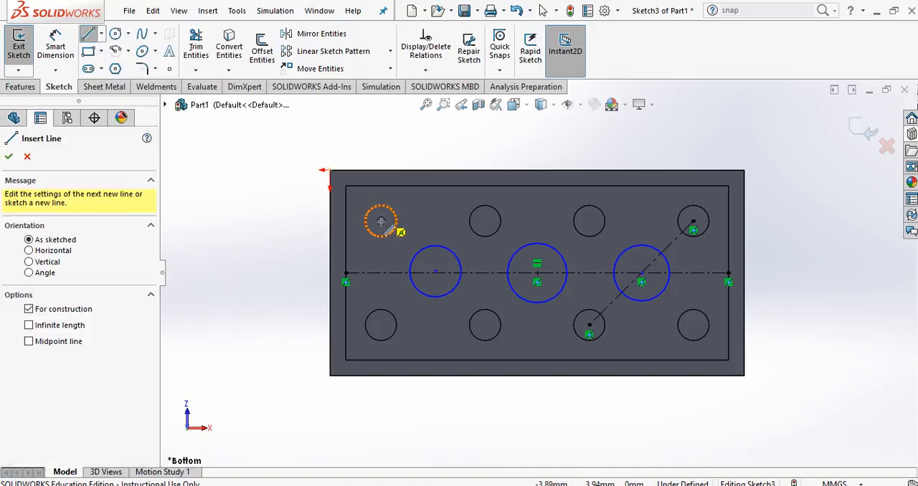
click(381, 221)
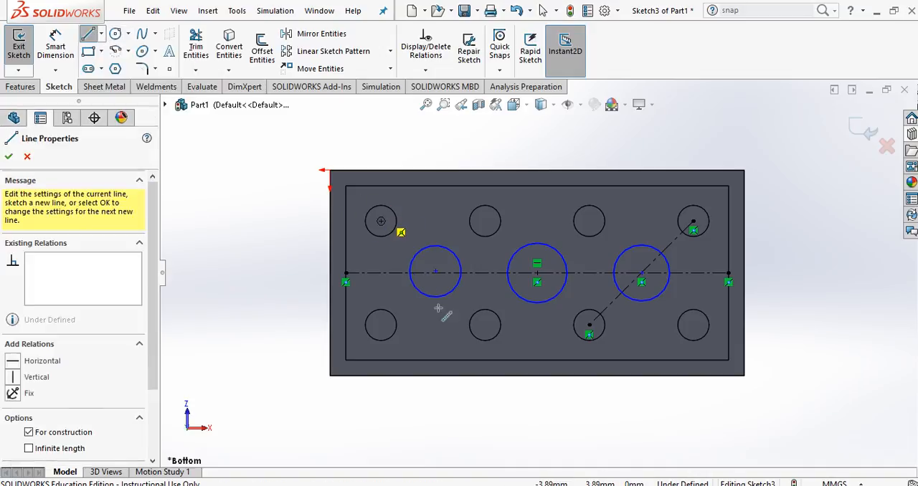
click(486, 327)
key(Escape)
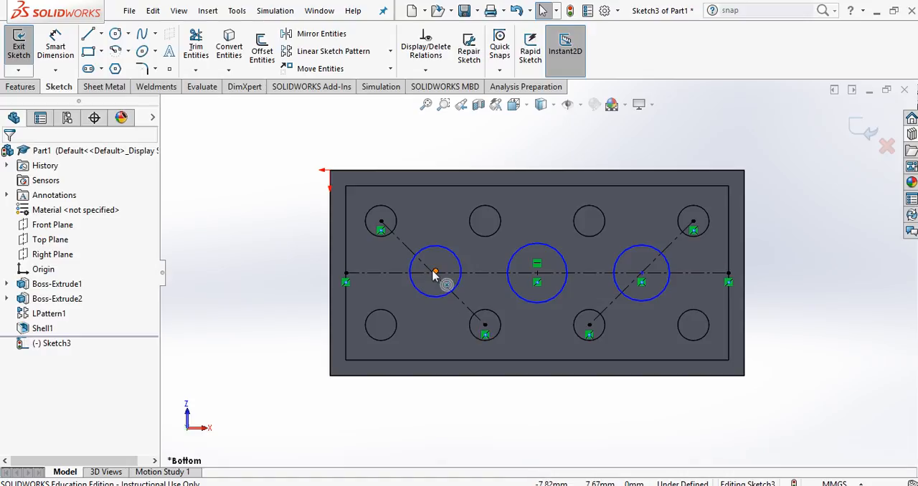
mouse_move(434, 274)
mouse_down()
mouse_move(439, 252)
mouse_move(439, 282)
mouse_up()
key(Escape)
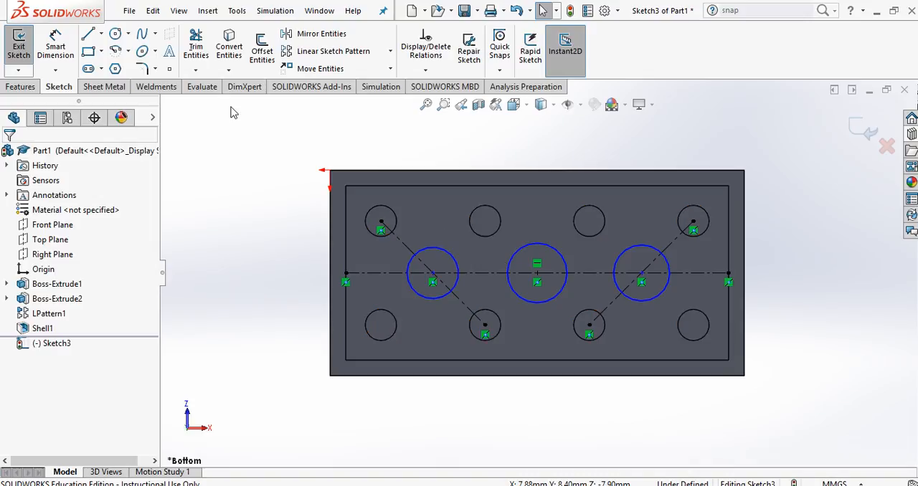
Step: Dimension the right-hand circle to a 4.8 mm diameter, checking the brick drawing in PowerPoint, and attach its centre to the diagonal centerline
click(61, 49)
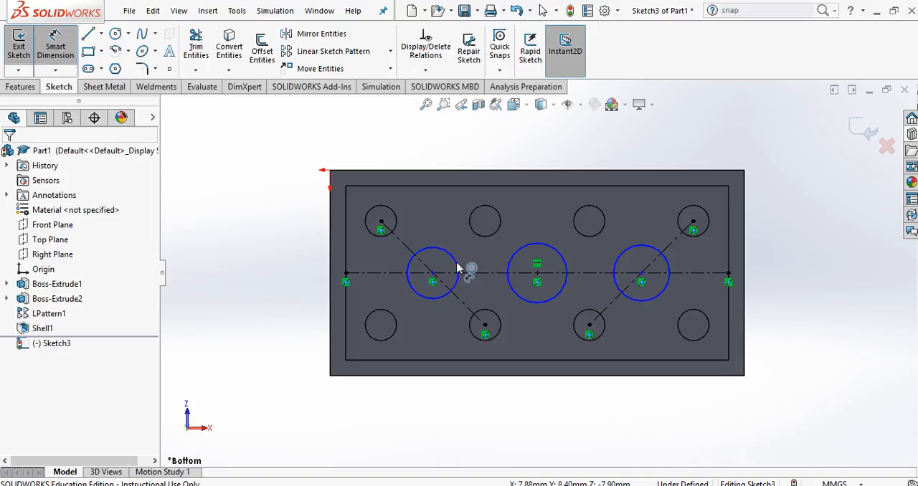
click(667, 271)
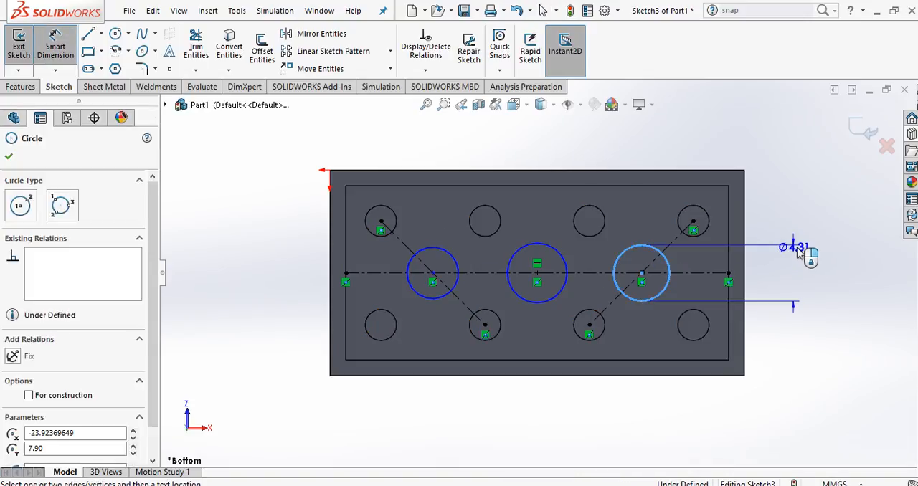
click(816, 272)
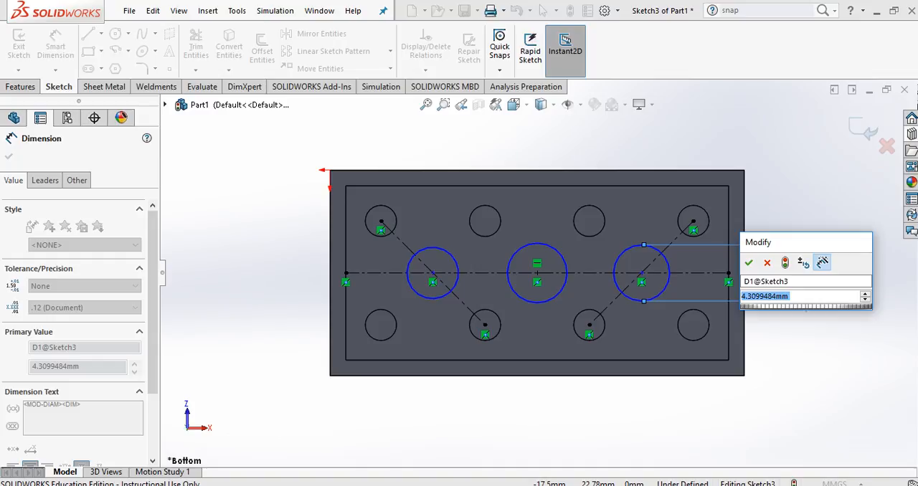
click(431, 398)
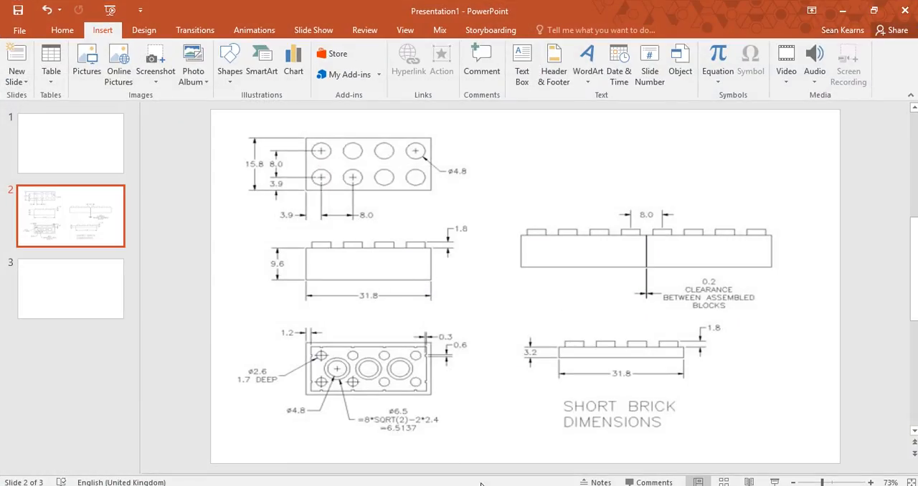
mouse_move(479, 485)
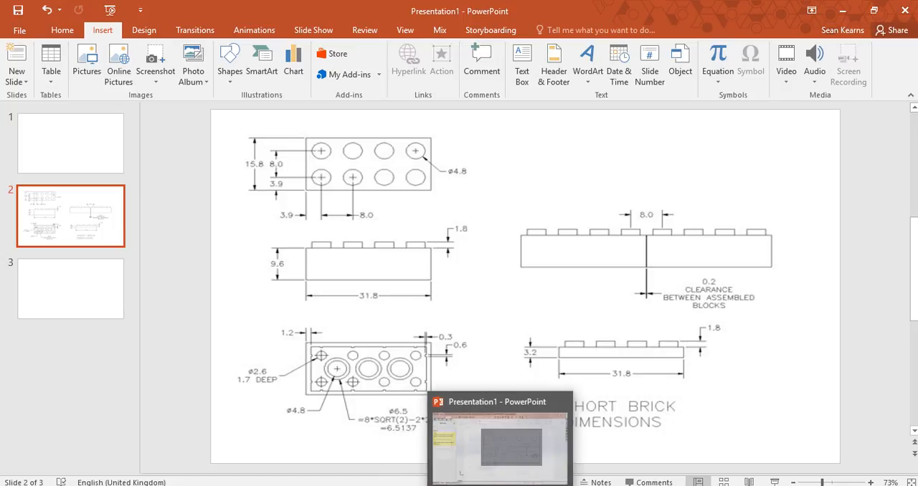
mouse_move(519, 475)
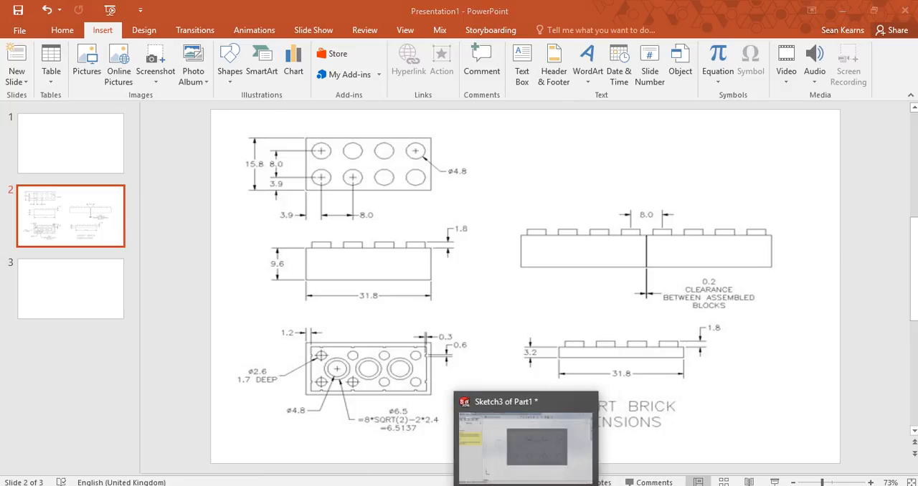
click(527, 459)
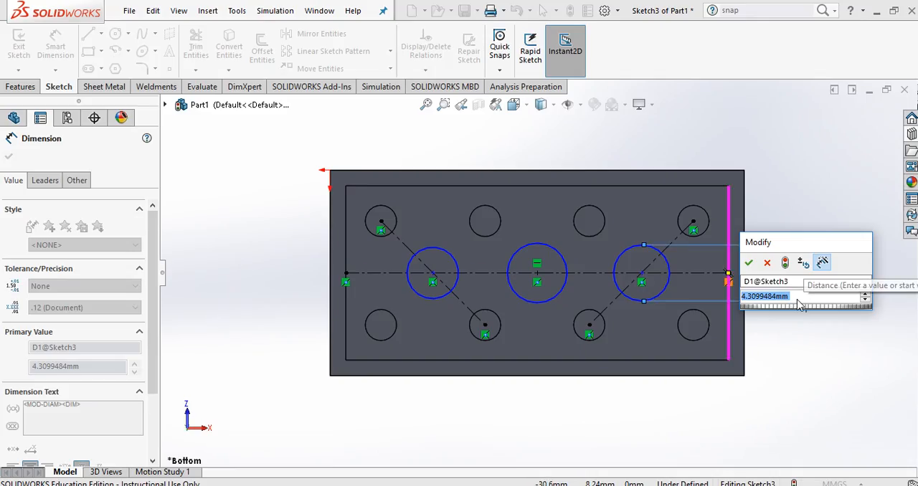
text(4.8)
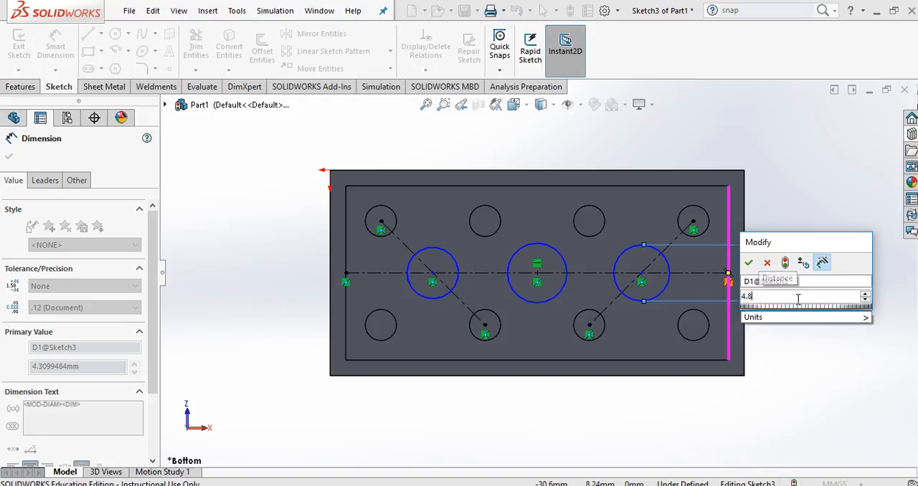
key(Return)
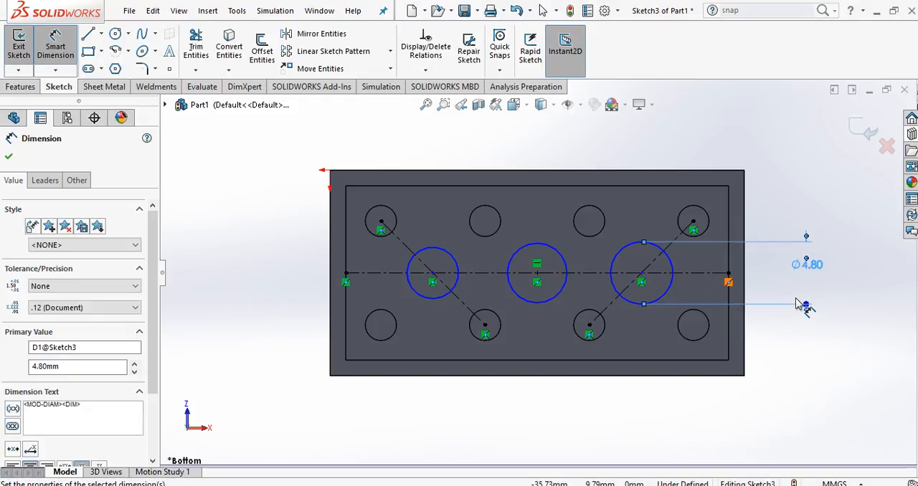
key(Escape)
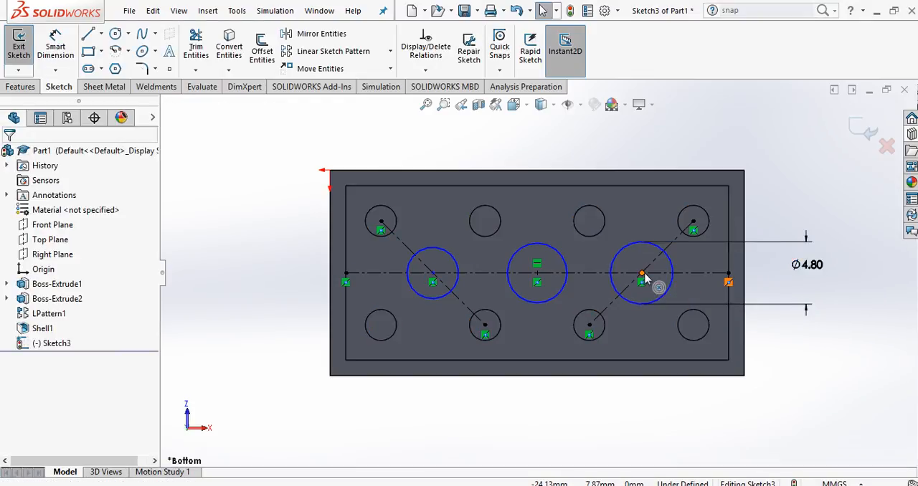
mouse_move(643, 279)
mouse_down()
mouse_move(617, 281)
mouse_move(673, 279)
mouse_move(653, 279)
mouse_move(666, 278)
mouse_move(656, 270)
mouse_move(654, 282)
mouse_up()
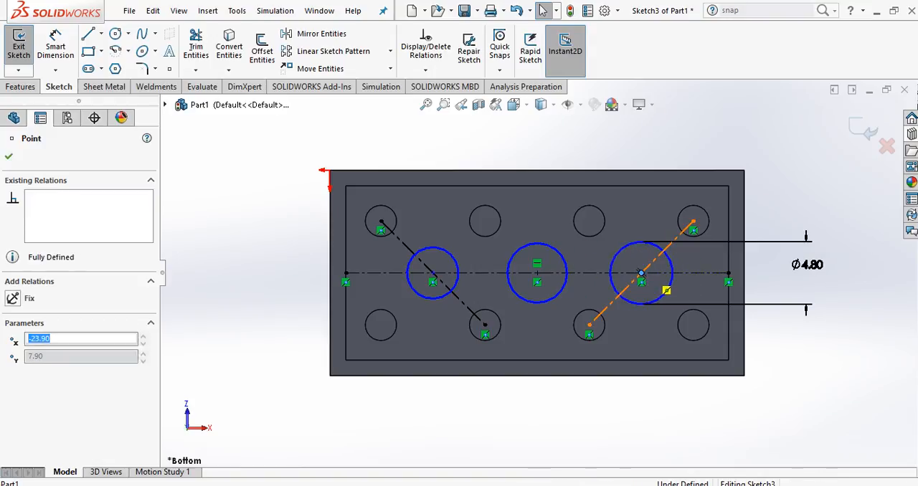
key(Escape)
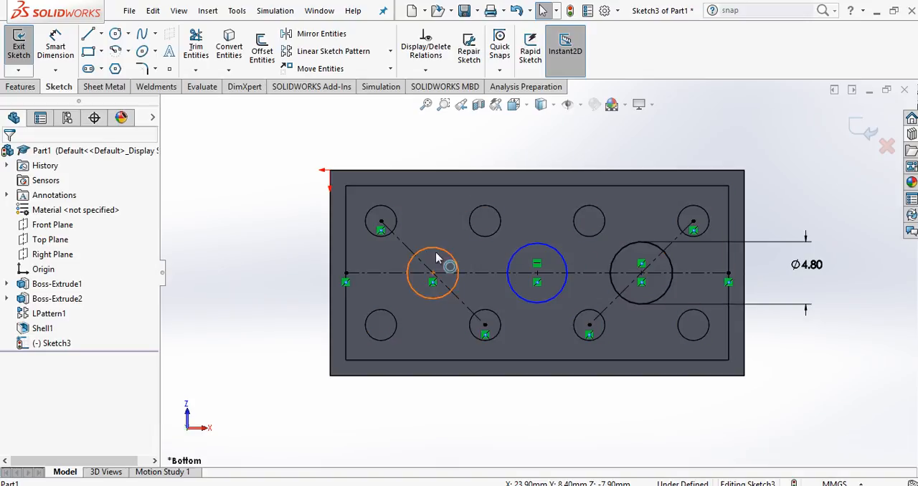
Step: Apply an Equal relation to the three circles along the horizontal centerline
click(622, 249)
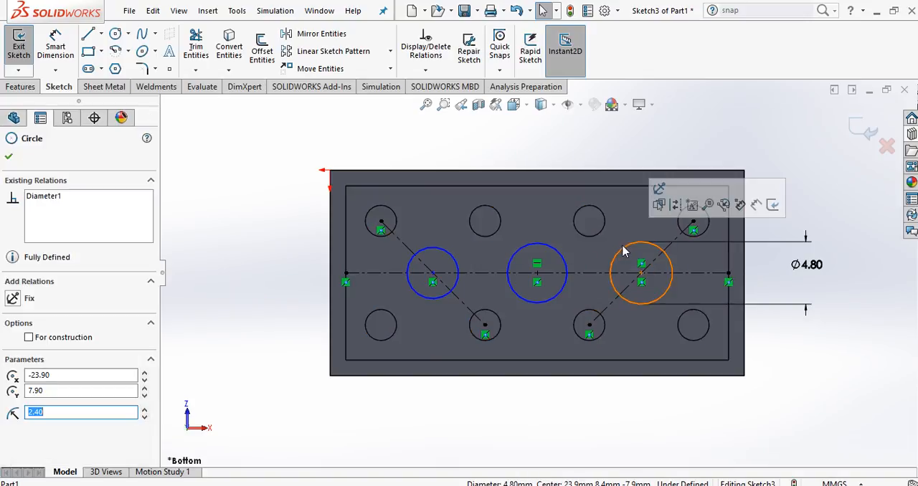
ctrl+click(560, 253)
ctrl+click(446, 254)
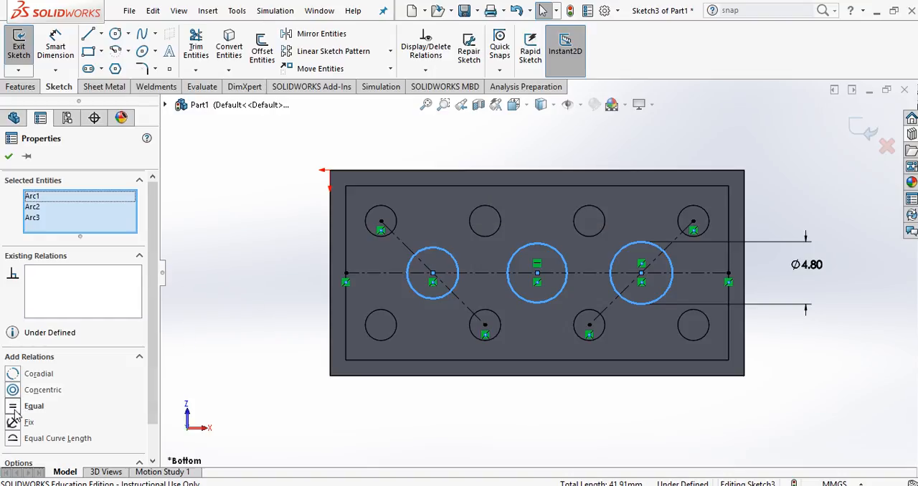
click(14, 409)
key(Escape)
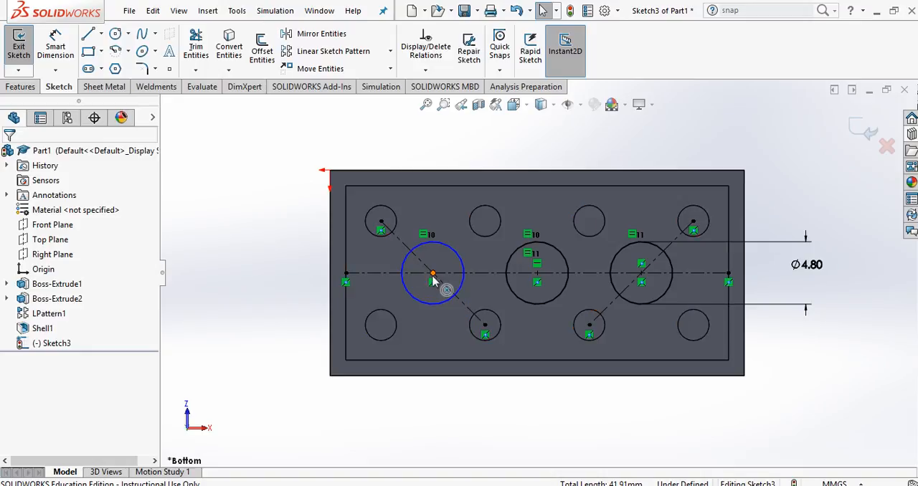
Step: Attach the left-hand circle's centre to the crossing of the diagonal and horizontal centerlines, and set the dimensioned circle's diameter to 6.5 mm
mouse_move(436, 274)
mouse_down()
mouse_move(451, 271)
mouse_move(428, 279)
mouse_move(440, 282)
mouse_move(433, 274)
mouse_up()
click(887, 360)
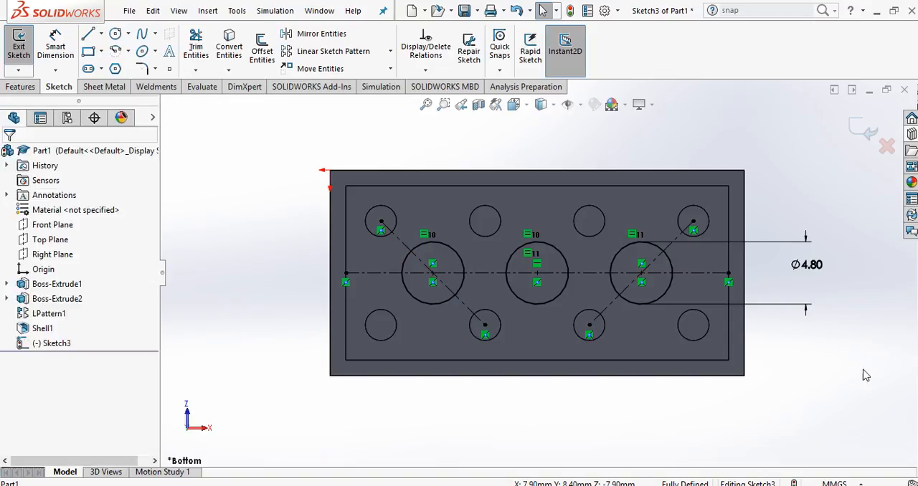
click(816, 267)
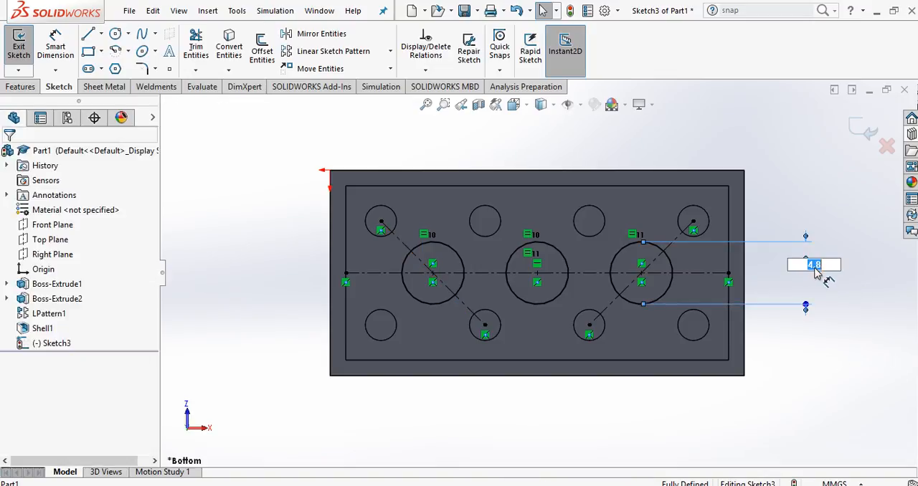
text(6.5)
key(Return)
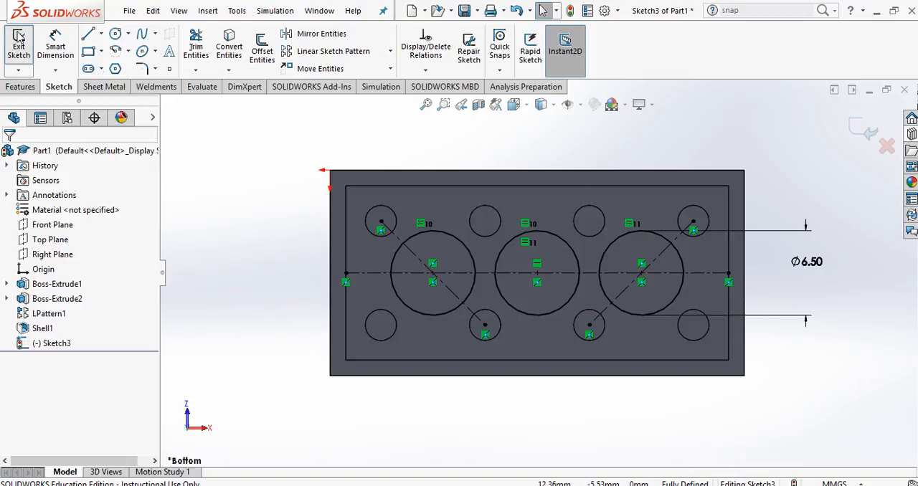
Step: Draw a smaller concentric circle inside each of the three 6.5 mm circles, the right-hand one about 4.9 mm in diameter
click(115, 35)
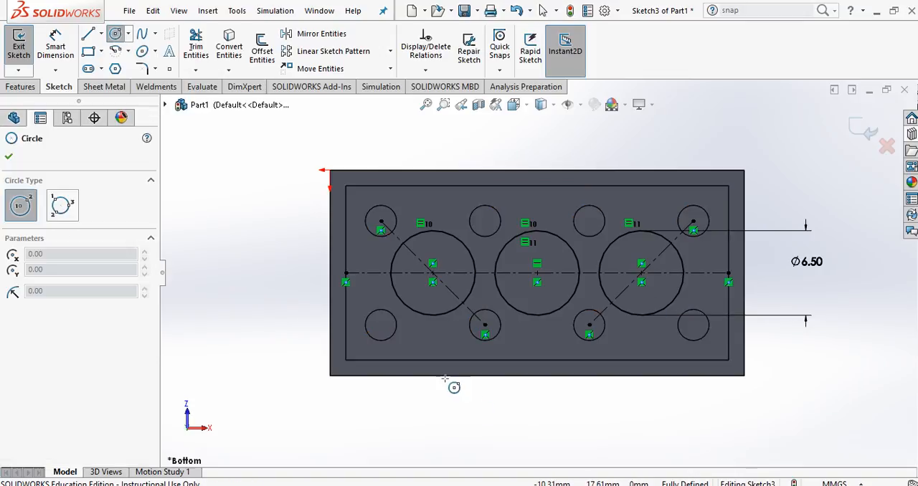
click(433, 273)
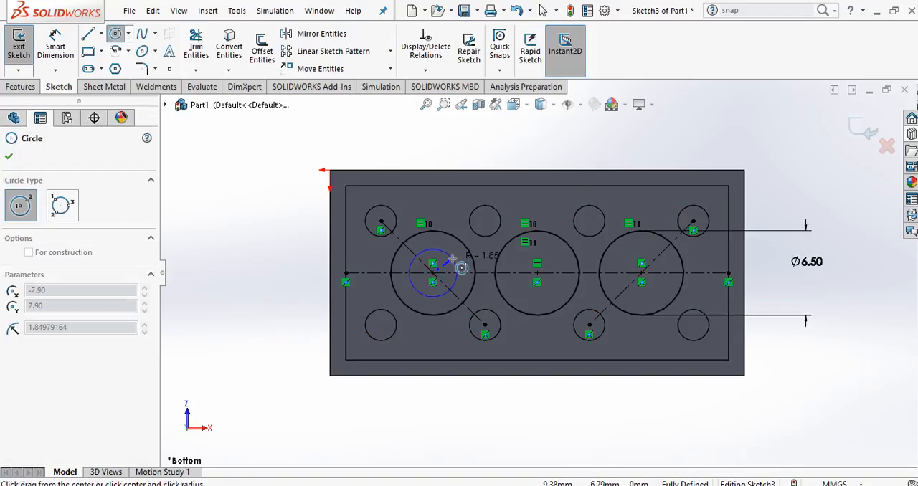
click(459, 262)
click(538, 274)
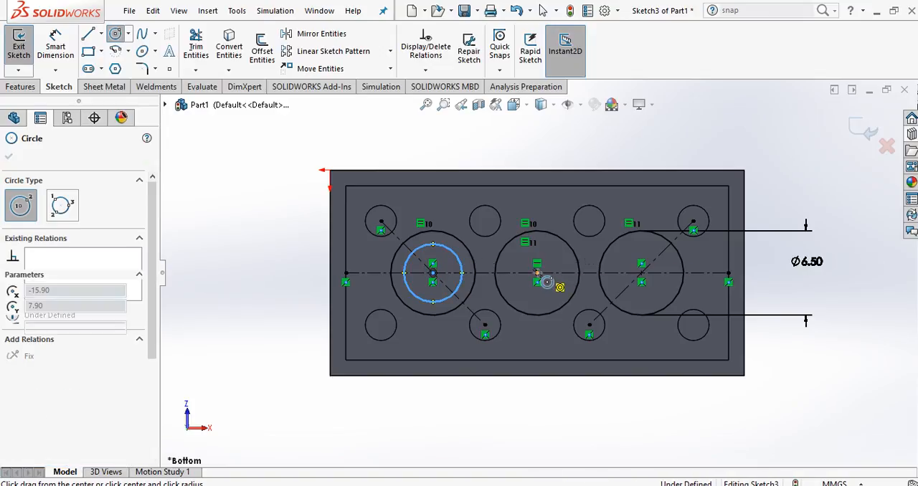
click(538, 240)
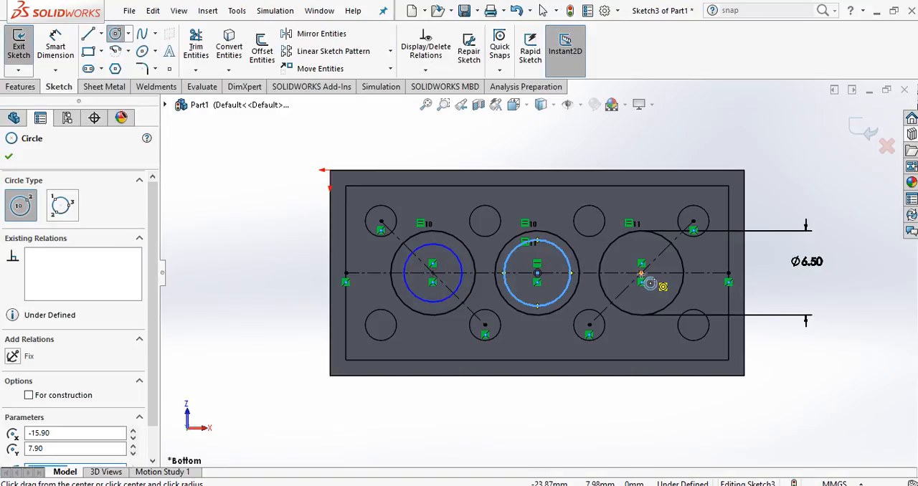
click(642, 273)
click(673, 258)
key(Escape)
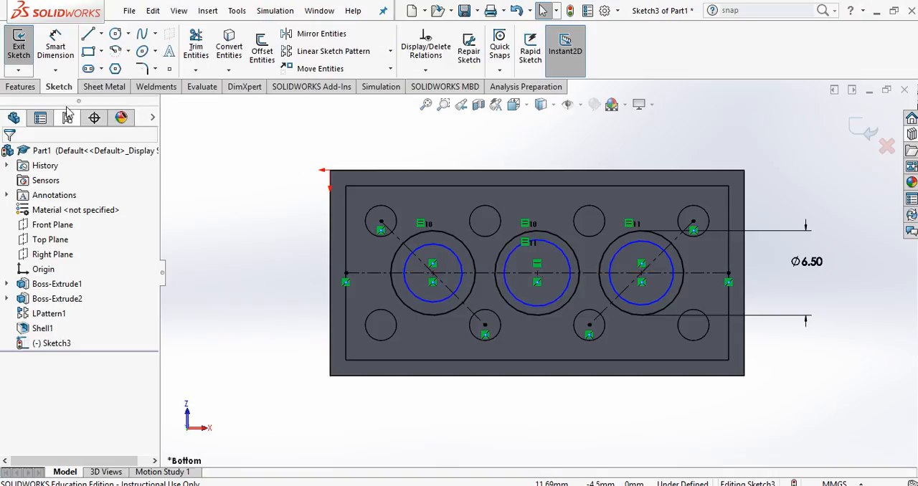
Step: Dimension the right-hand inner circle to a 4.8 mm diameter
click(67, 48)
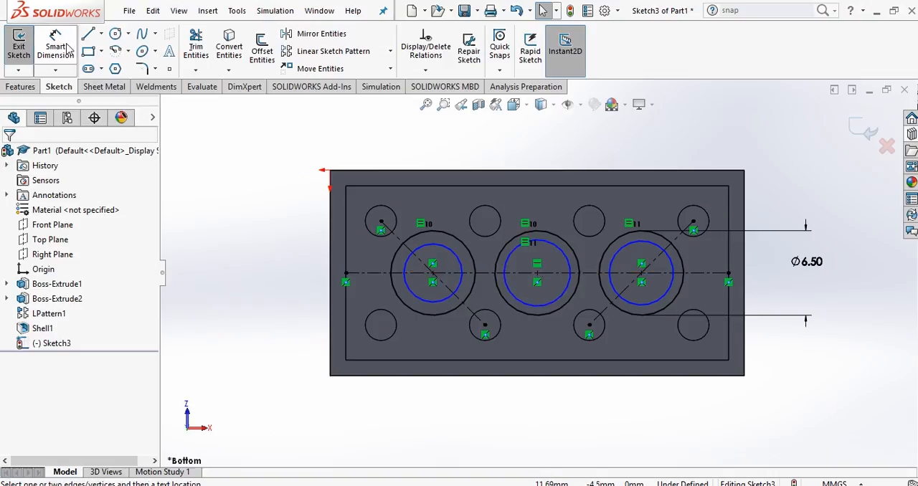
click(678, 285)
click(768, 280)
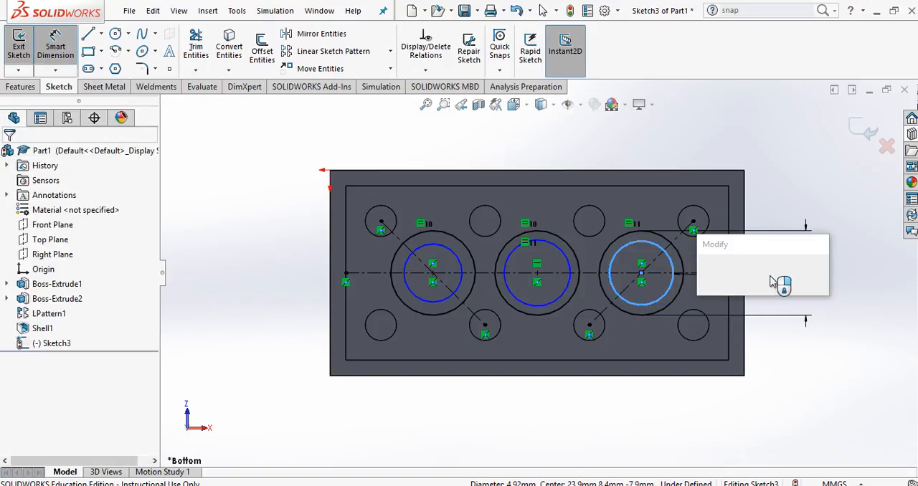
text(4.8)
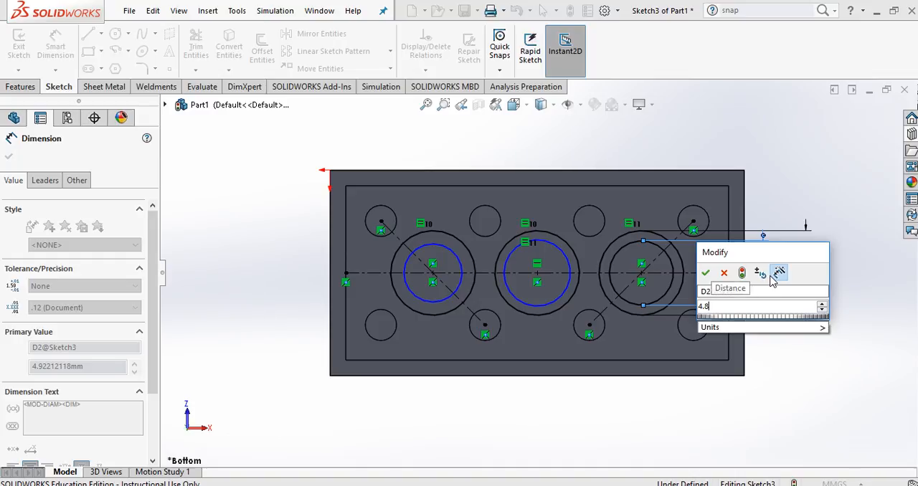
key(Return)
key(Escape)
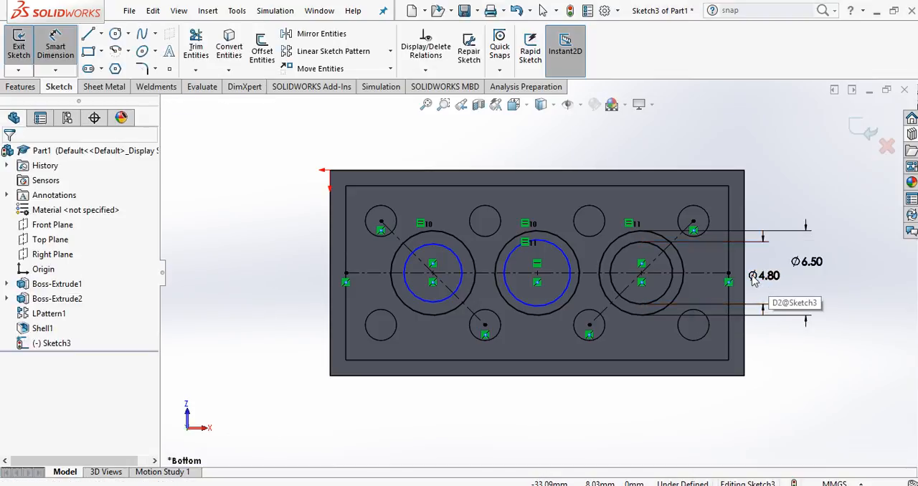
key(Escape)
Step: Apply an Equal relation to the three inner circles
click(614, 288)
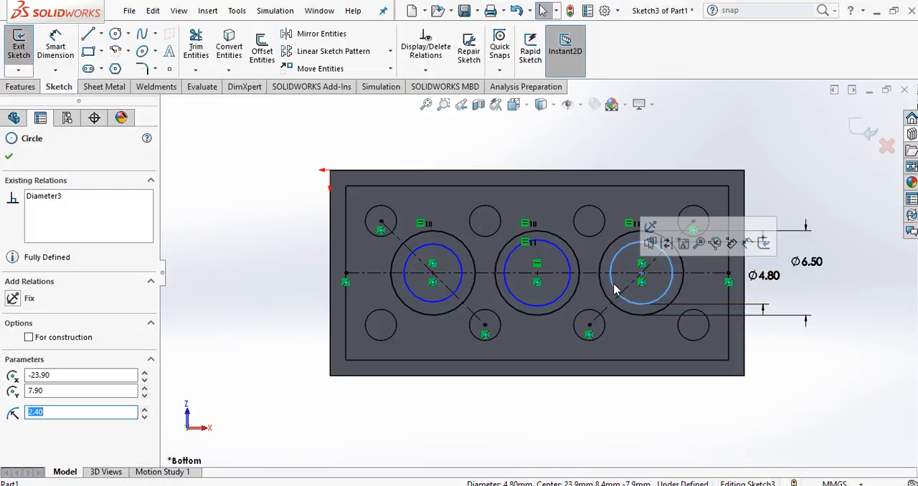
ctrl+click(569, 281)
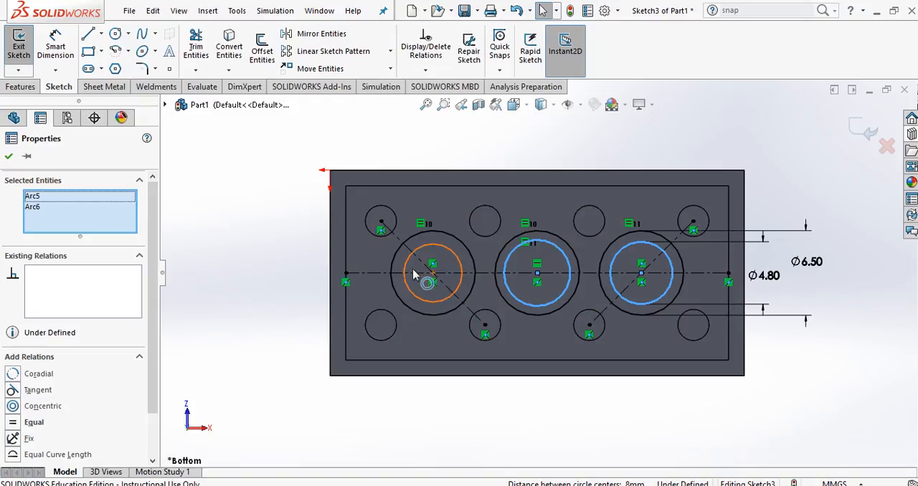
ctrl+click(460, 282)
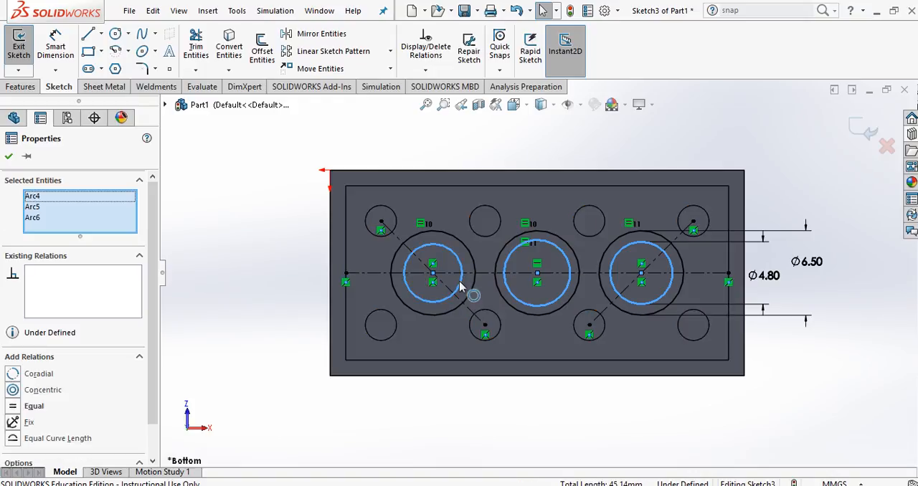
click(29, 406)
key(Escape)
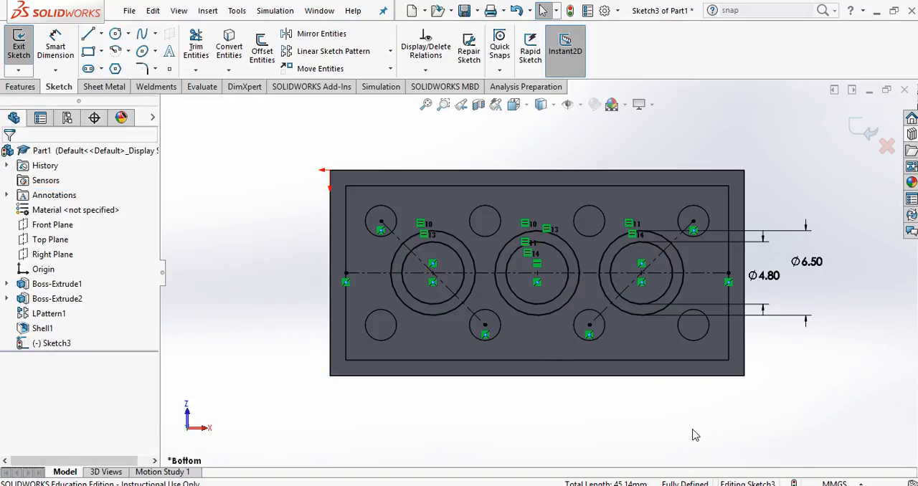
Step: Extrude the three ring profiles as a boss with the Up To Surface end condition, ending at the rim face of the brick's open underside
mouse_move(694, 435)
middle_down()
mouse_move(624, 479)
mouse_move(652, 466)
mouse_move(583, 466)
mouse_move(645, 459)
mouse_move(665, 467)
middle_up()
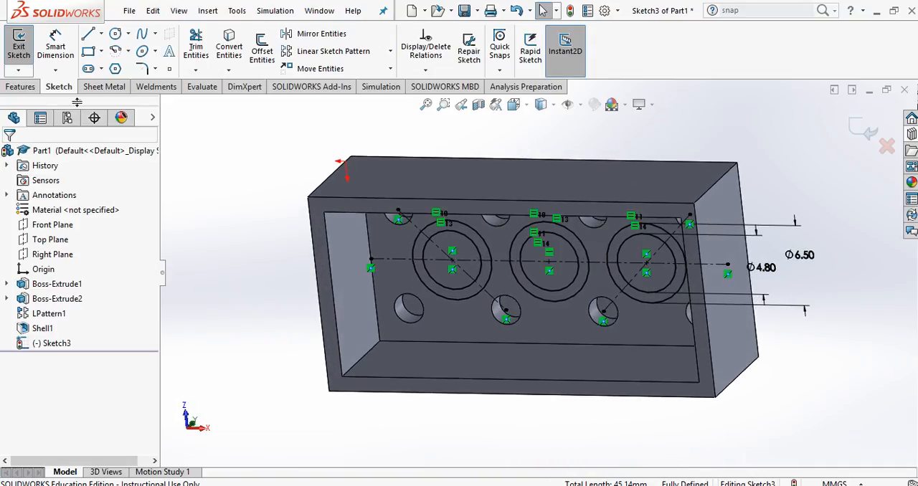
click(20, 87)
click(39, 60)
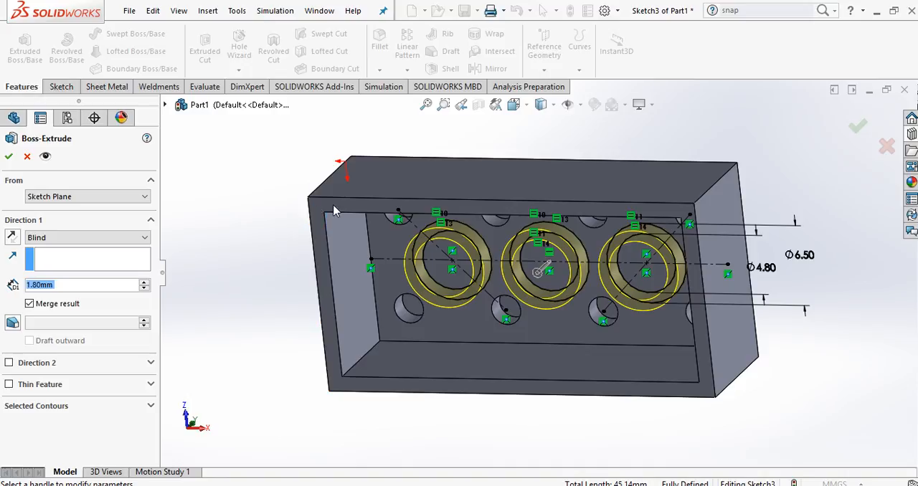
click(144, 239)
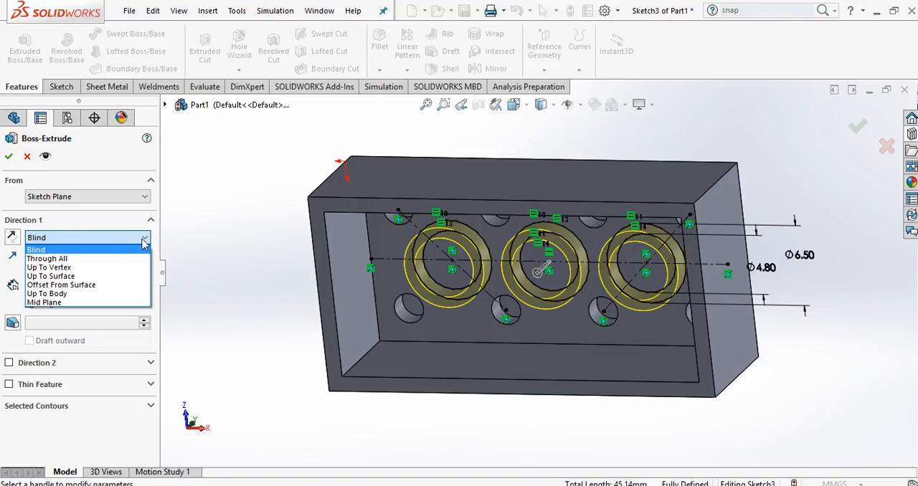
click(120, 277)
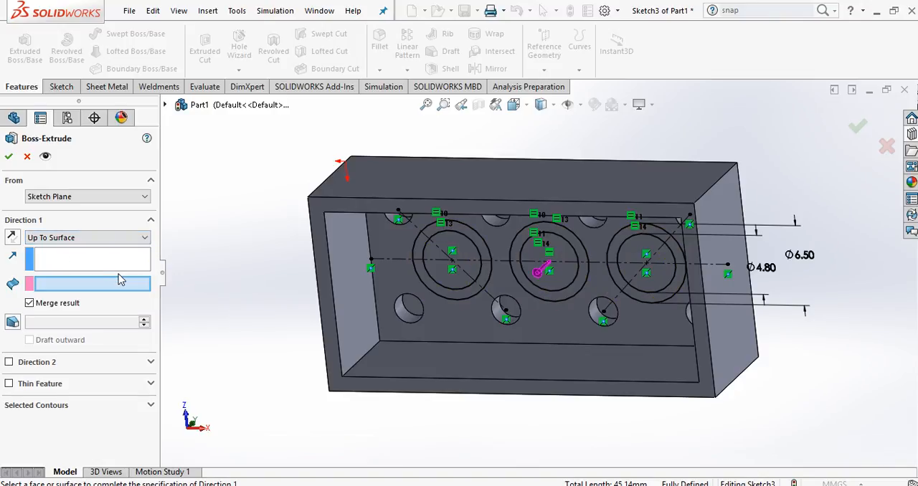
click(320, 221)
mouse_move(253, 328)
middle_down()
mouse_move(192, 340)
mouse_move(218, 351)
mouse_move(225, 368)
mouse_move(210, 373)
middle_up()
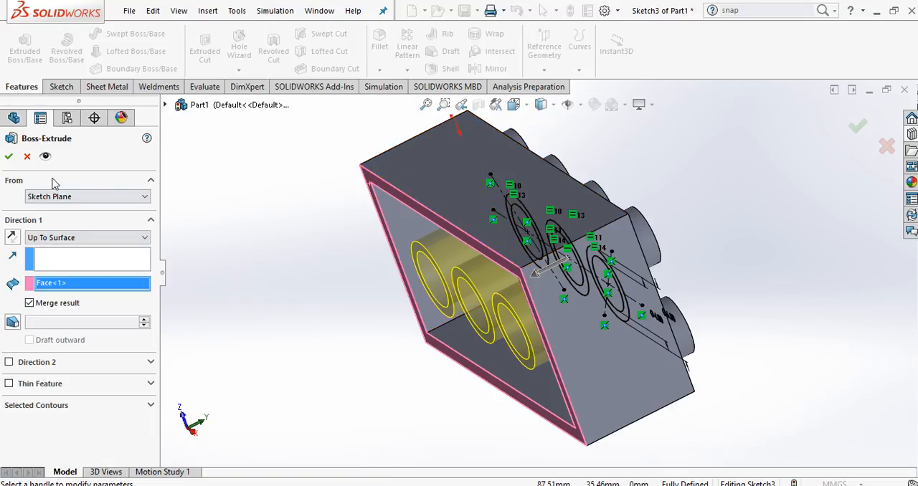
click(8, 157)
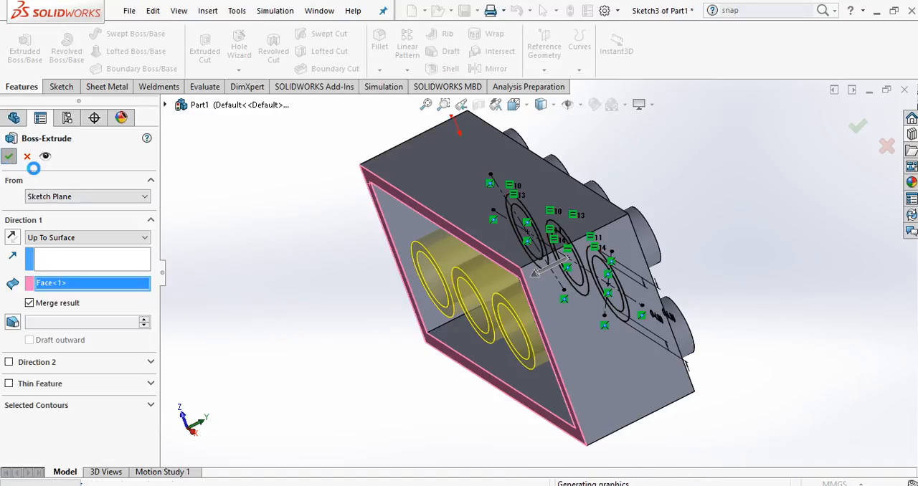
click(325, 299)
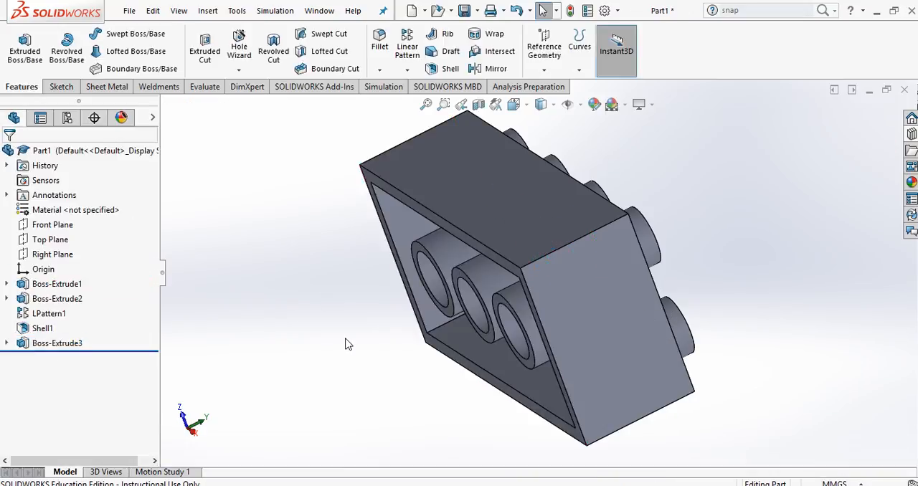
Step: Assign the ABS material from the Plastics category of SOLIDWORKS Materials to the part
middle_drag(345, 344, 227, 265)
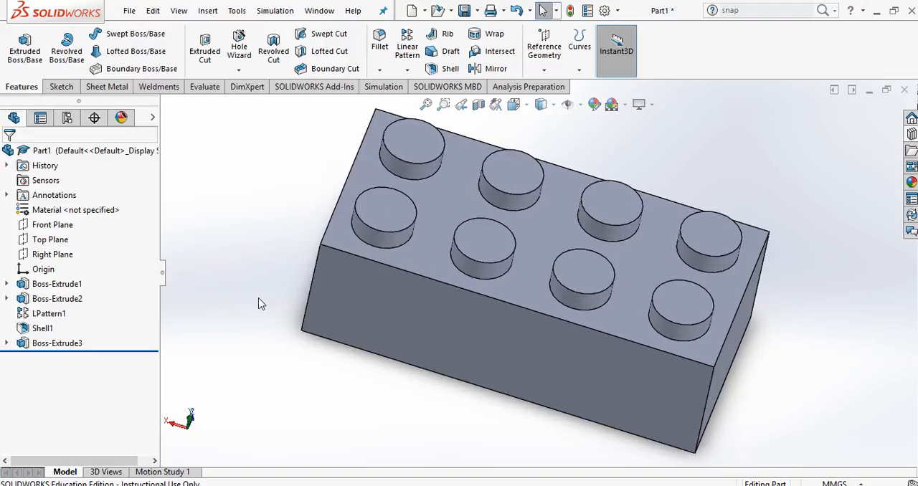
right_click(103, 218)
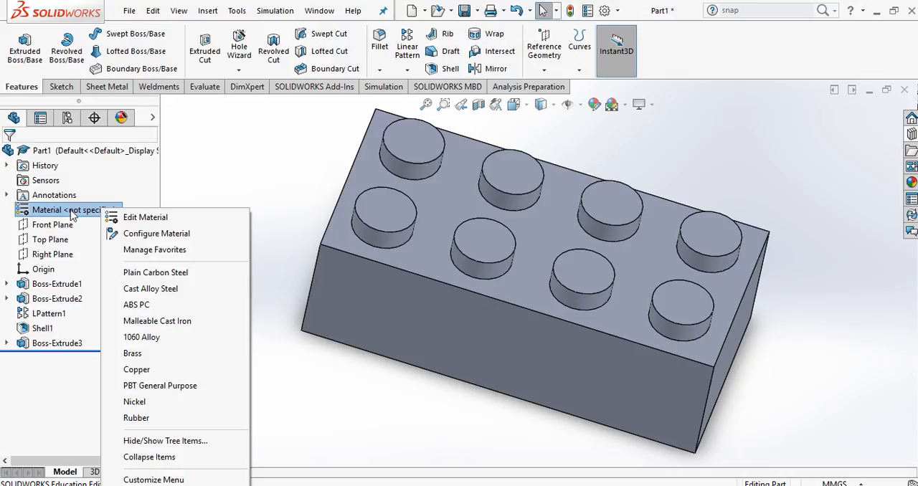
click(130, 223)
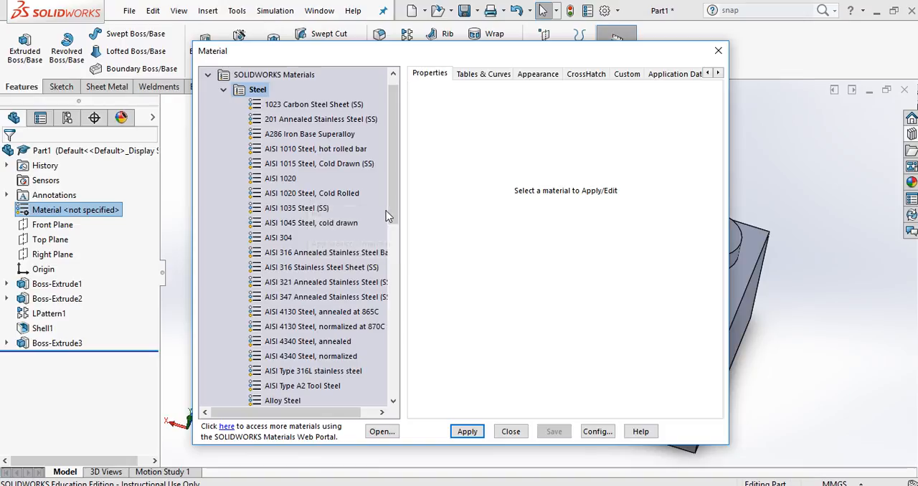
click(224, 91)
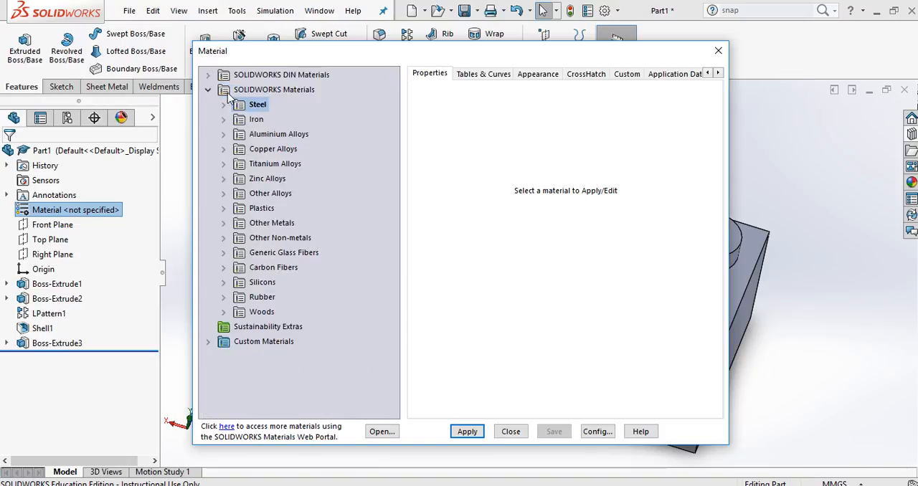
click(229, 210)
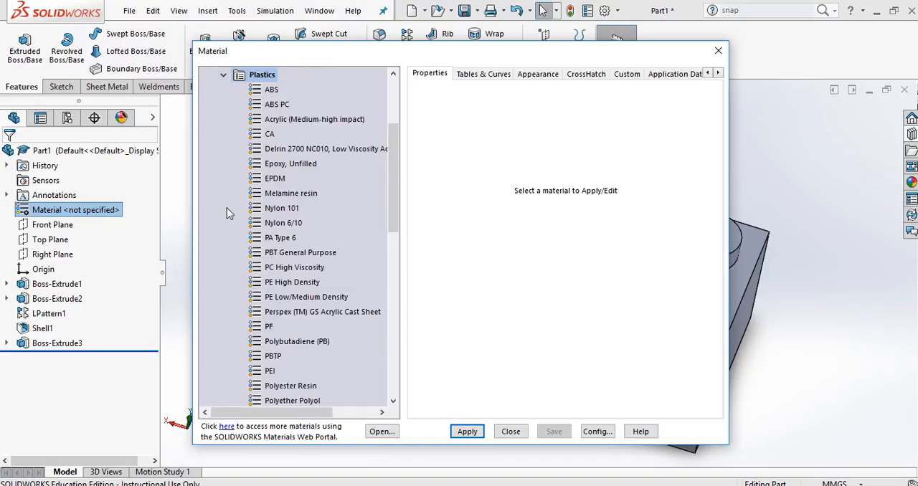
click(272, 90)
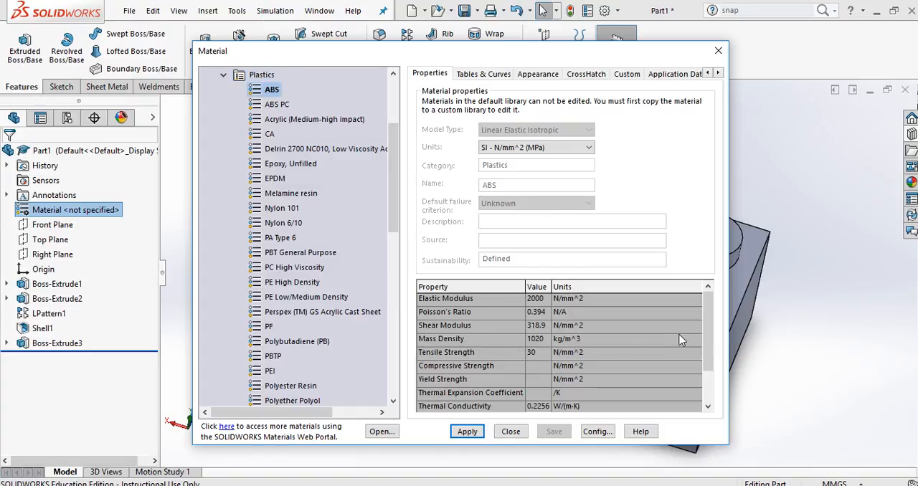
mouse_move(706, 335)
mouse_down()
mouse_move(706, 369)
mouse_move(699, 332)
mouse_up()
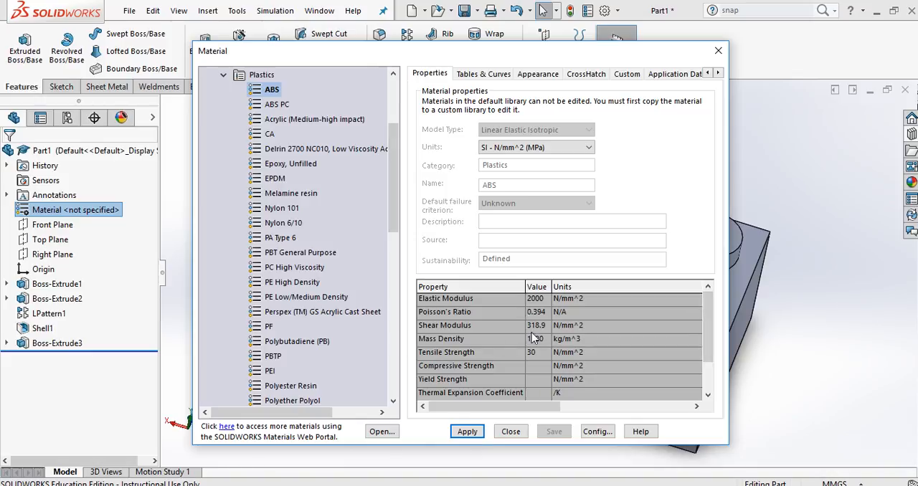
click(467, 432)
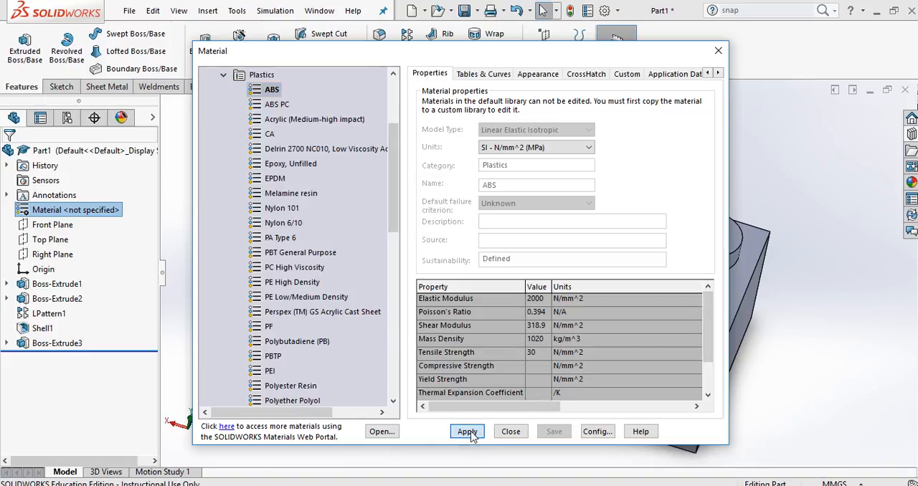
click(511, 433)
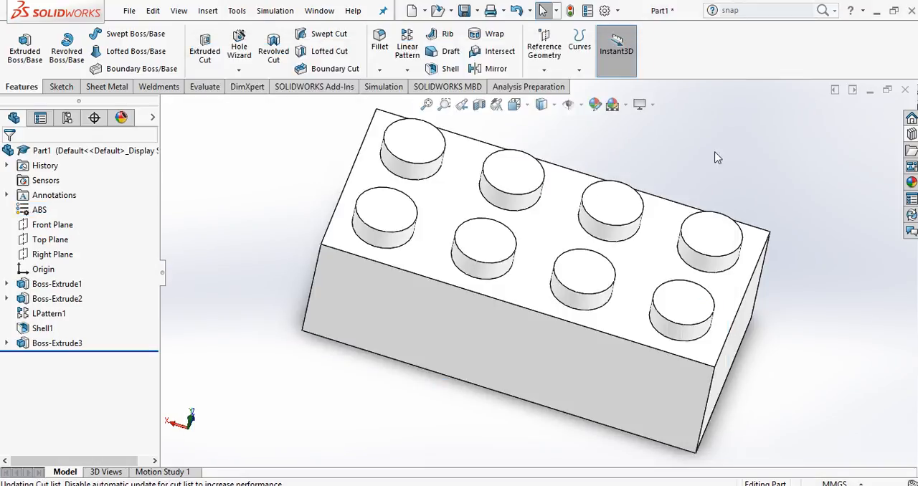
Step: Change the whole part's appearance colour to bright green from the standard swatches
click(597, 106)
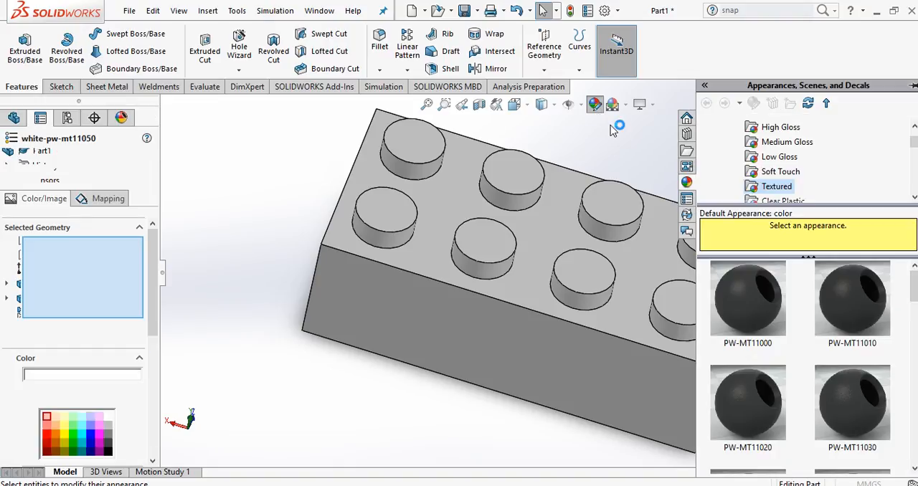
click(77, 446)
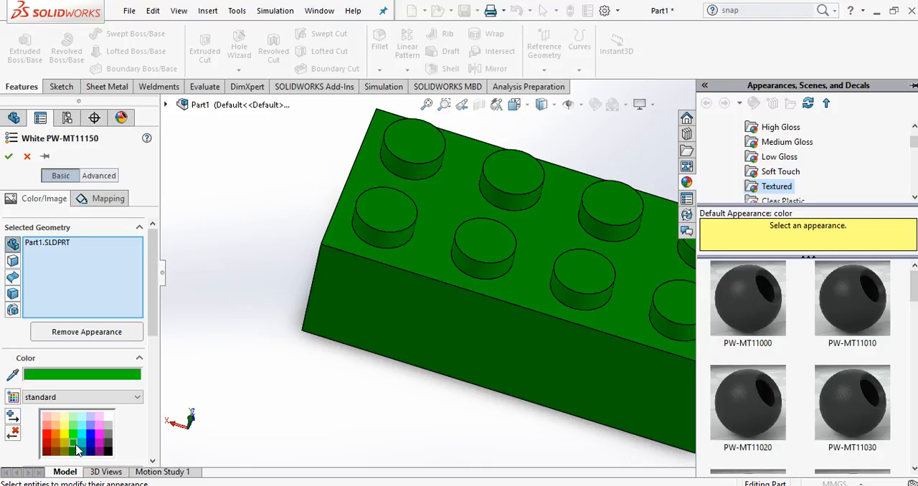
click(77, 442)
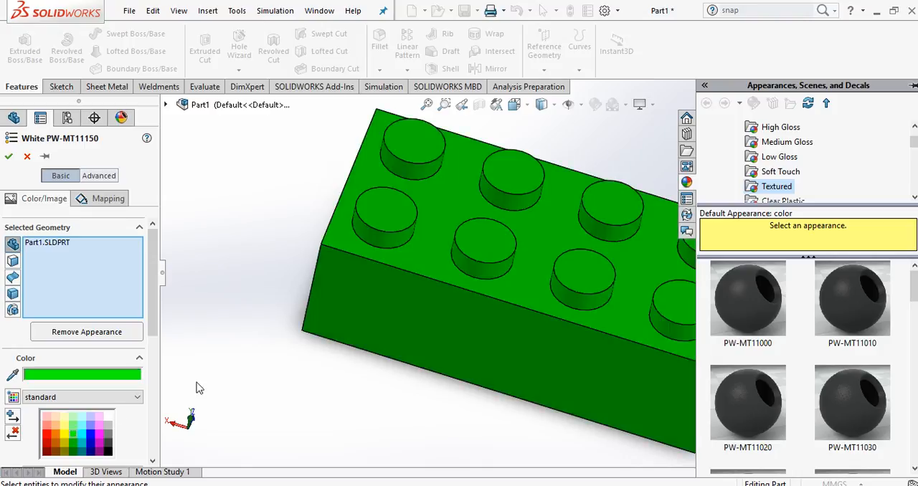
click(9, 157)
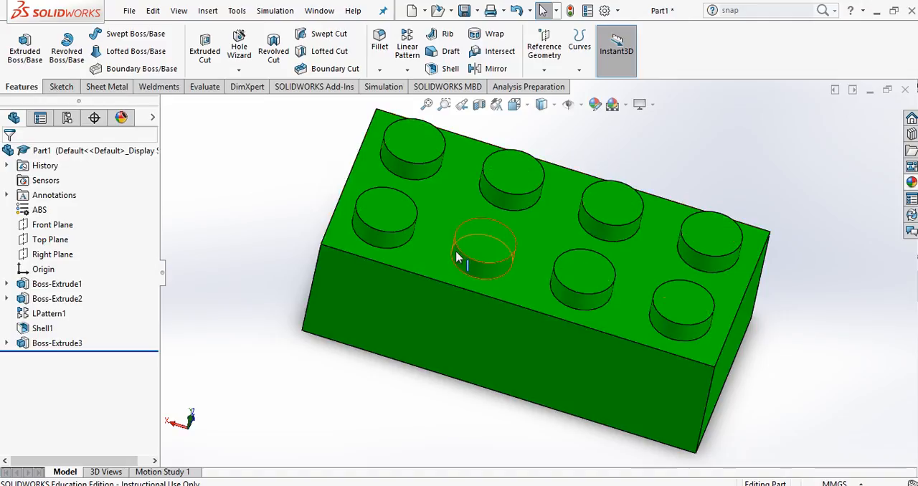
Step: Show the brick in isometric view and save the part under the file name Lego in the Assignment 1 folder
key(space)
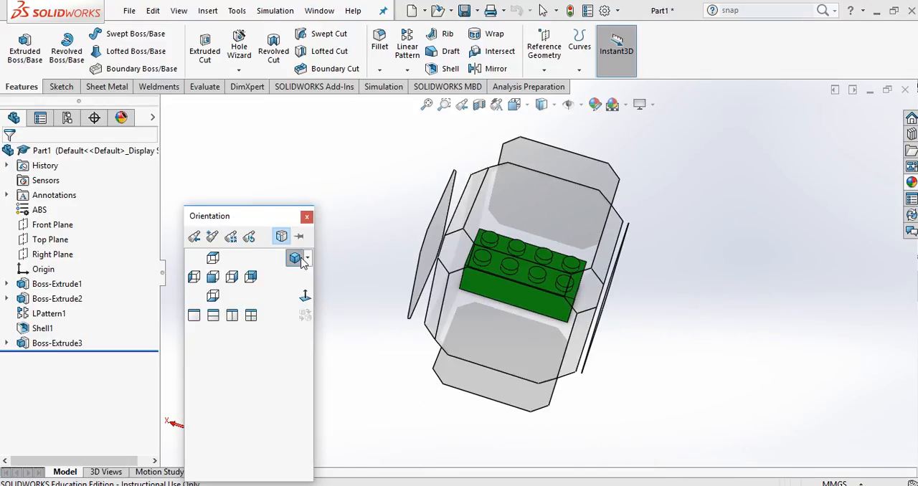
click(296, 258)
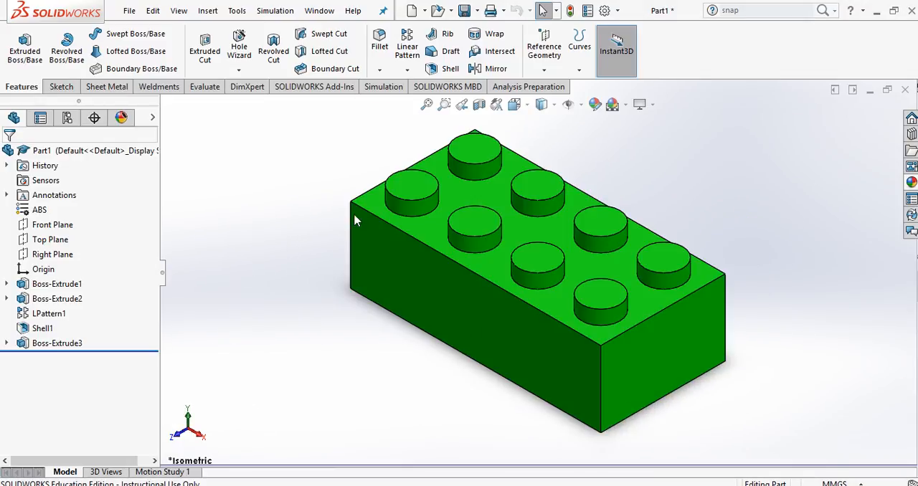
click(129, 10)
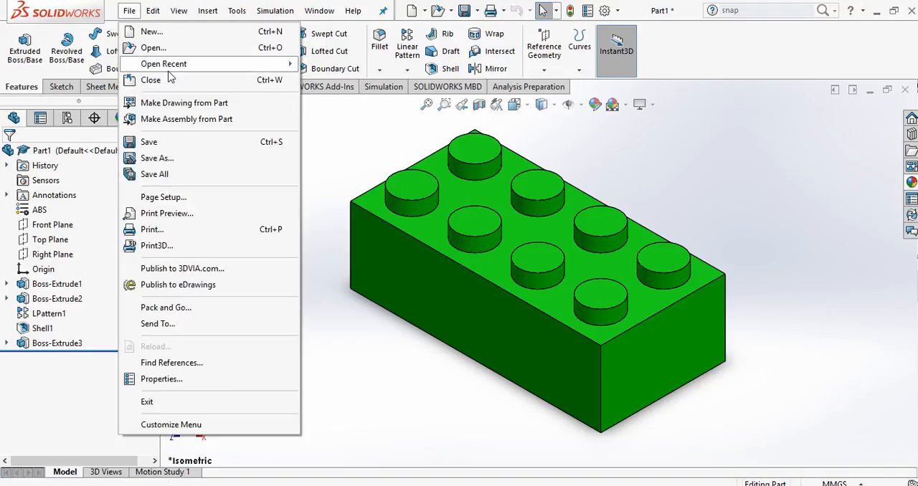
click(158, 158)
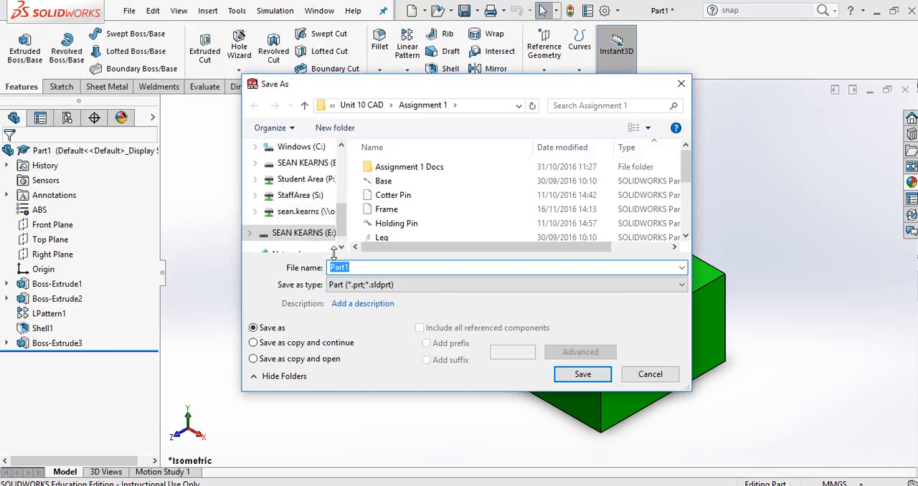
text(Lego)
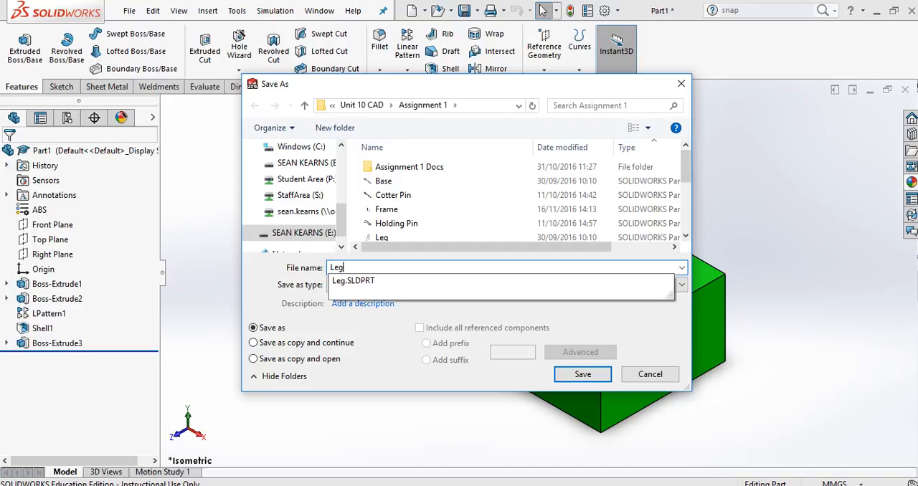